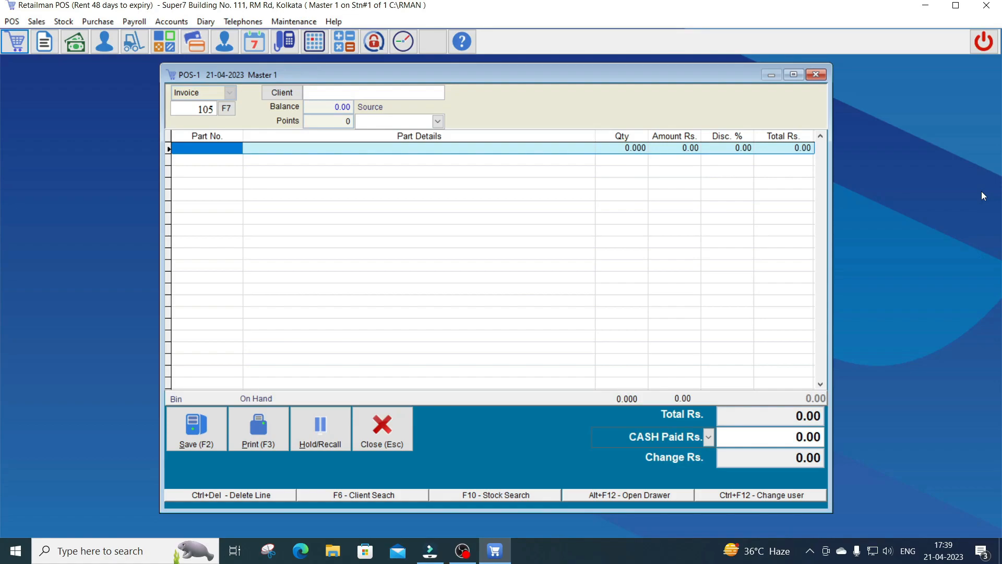
Sell one Aashirvaad 1Kg Atta at 45.00, taking 50.00 cash for 5.00 change, and save the sale
{"action": "type", "text": "a"}
{"action": "key", "text": "Return"}
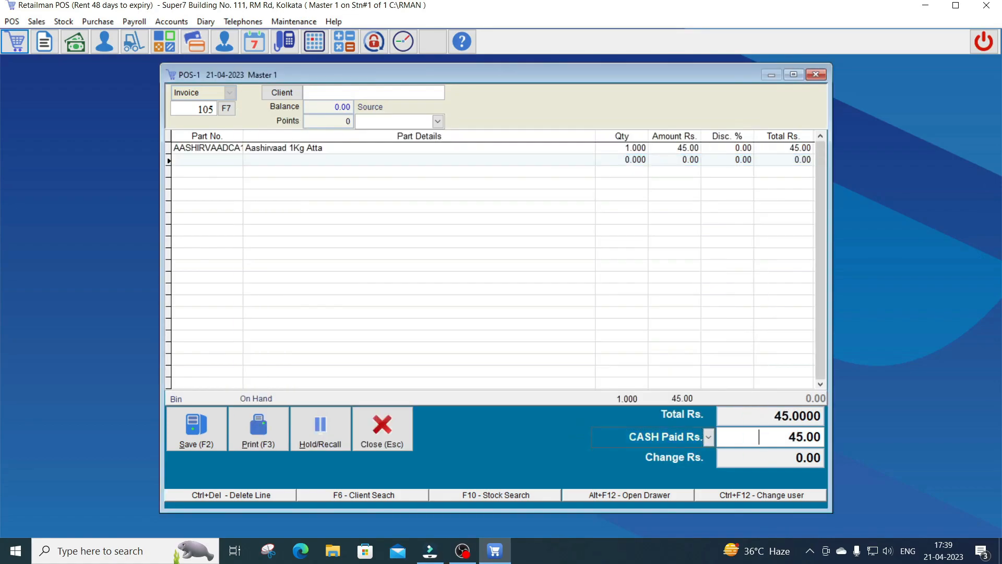
{"action": "type", "text": "50"}
{"action": "key", "text": "Return"}
{"action": "key", "text": "Return"}
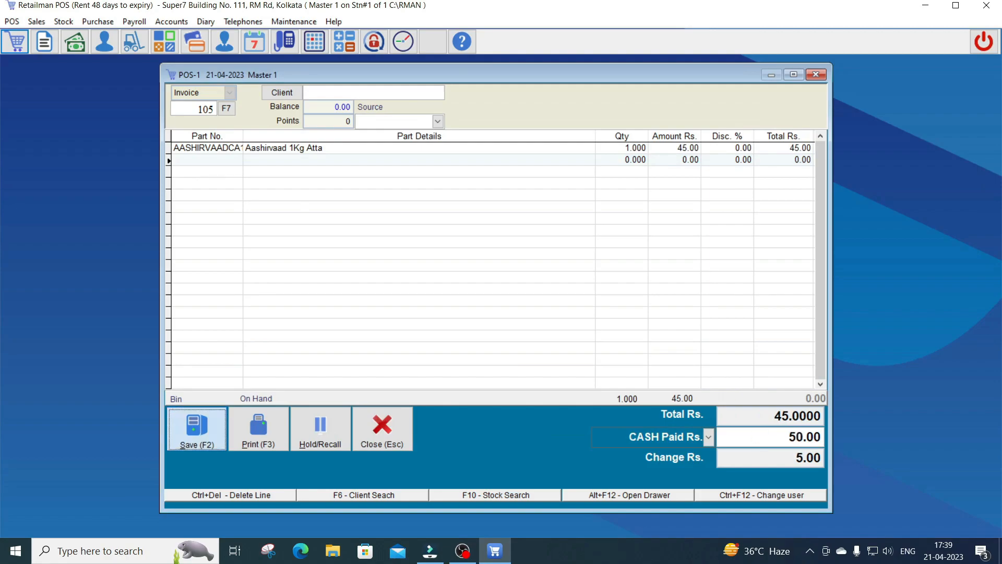
{"action": "key", "text": "Return"}
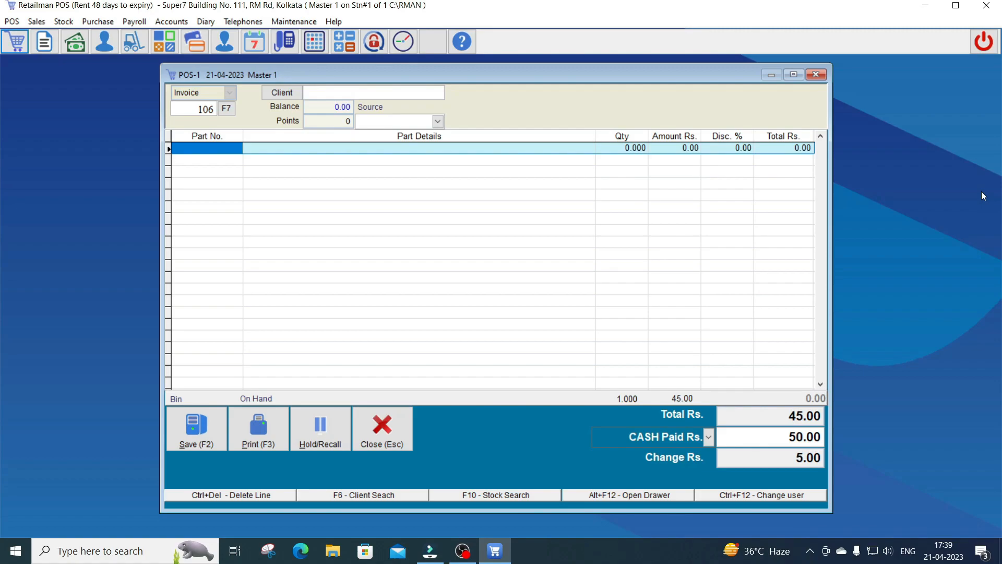
Add Aashirvaad 5Kg Atta and Dabur C.Prash 1Kg to invoice 106 from the Stock List
{"action": "type", "text": "a"}
{"action": "key", "text": "Return"}
{"action": "key", "text": "Down"}
{"action": "key", "text": "Return"}
{"action": "type", "text": "d"}
{"action": "key", "text": "Return"}
{"action": "key", "text": "Down"}
{"action": "key", "text": "Down"}
{"action": "key", "text": "Down"}
Add Jac Body Oil 200ml and Kailash Gold 10Kg Baskati Rice, bringing the total to 1223.00, then open Client Search
{"action": "key", "text": "Down"}
{"action": "key", "text": "Down"}
{"action": "key", "text": "Down"}
{"action": "key", "text": "Down"}
{"action": "key", "text": "Return"}
{"action": "type", "text": "j"}
{"action": "key", "text": "Return"}
{"action": "key", "text": "Down"}
{"action": "key", "text": "Down"}
{"action": "key", "text": "Down"}
{"action": "key", "text": "Down"}
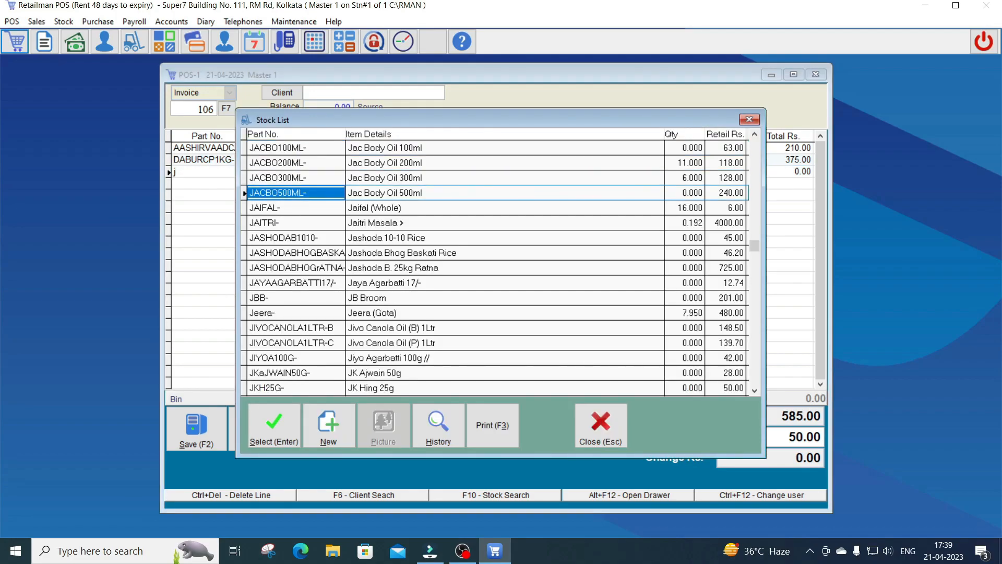
{"action": "key", "text": "Up"}
{"action": "key", "text": "Up"}
{"action": "key", "text": "Up"}
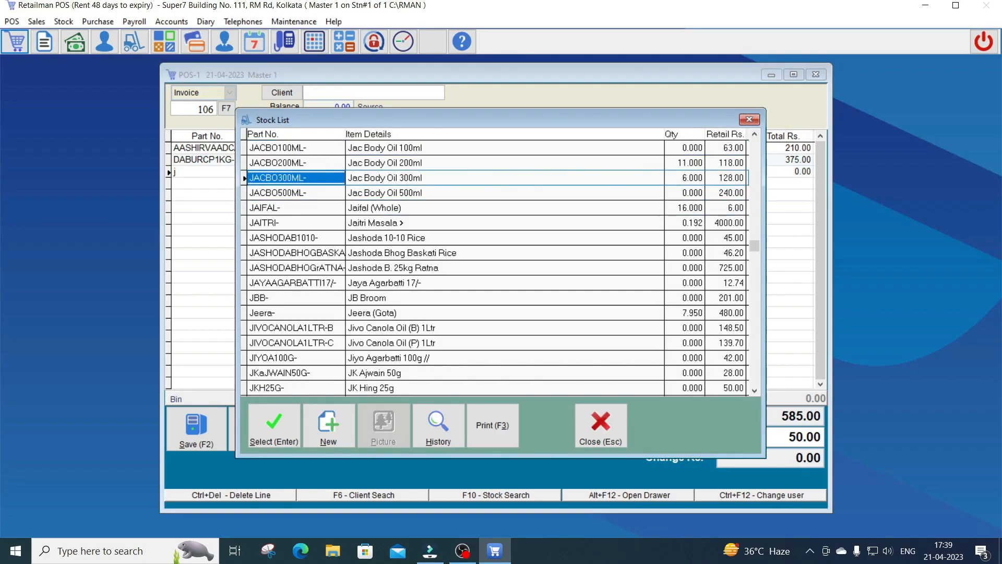
{"action": "key", "text": "Return"}
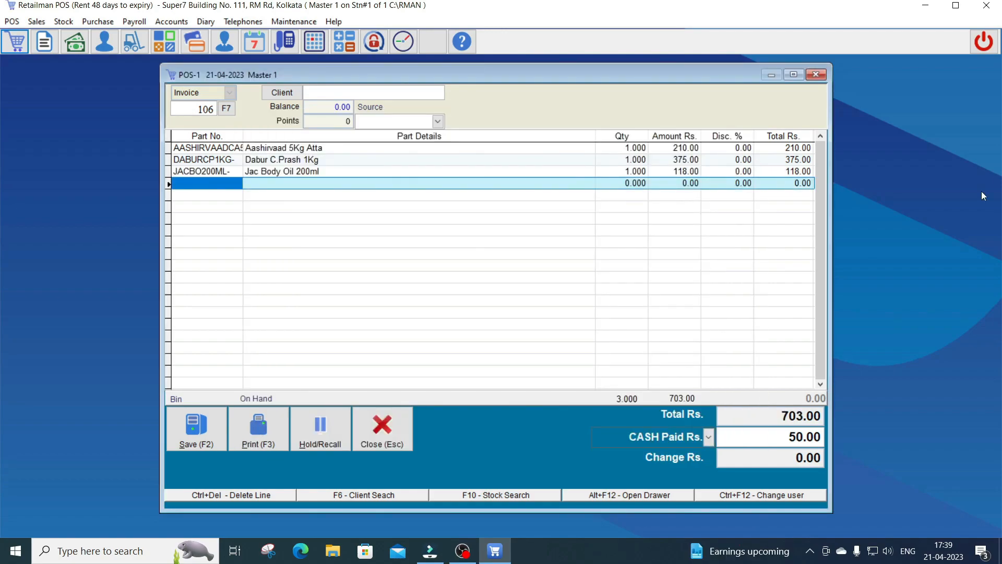
{"action": "type", "text": "k"}
{"action": "key", "text": "Down"}
{"action": "key", "text": "Down"}
{"action": "key", "text": "Up"}
{"action": "key", "text": "Down"}
{"action": "key", "text": "Return"}
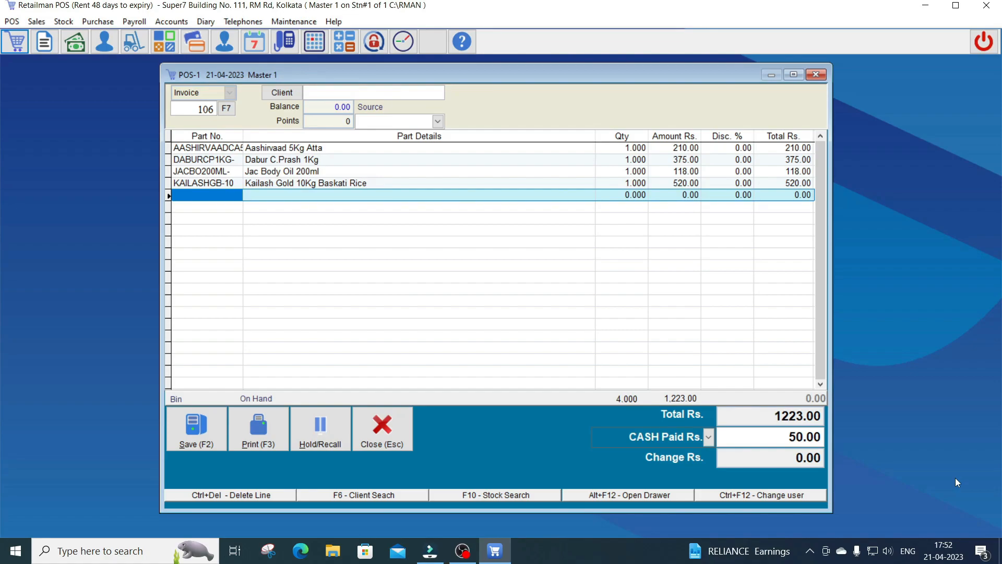
{"action": "key", "text": "F6"}
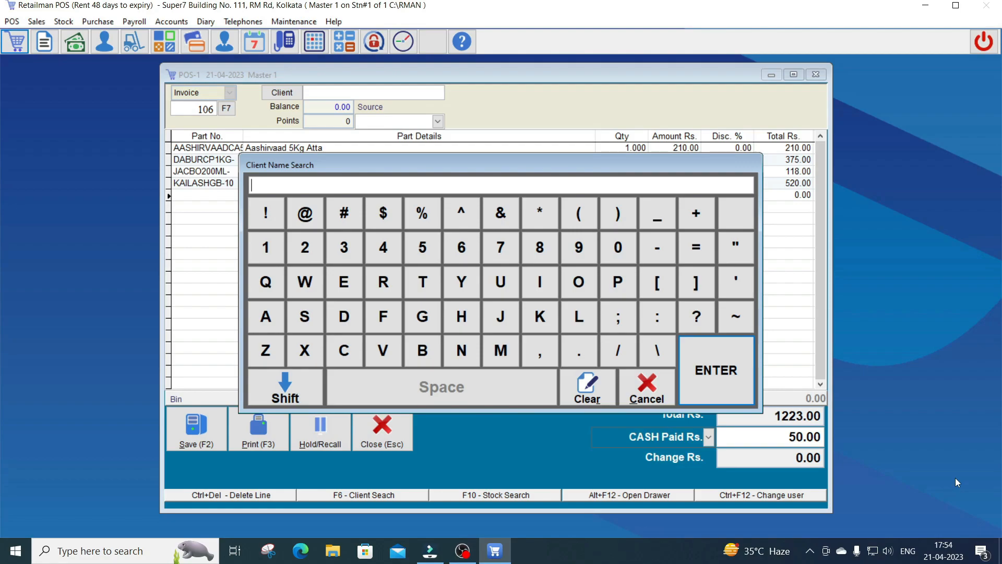
Search the clients for the customer's first name and move into the matching list
{"action": "type", "text": "sourav"}
{"action": "key", "text": "Return"}
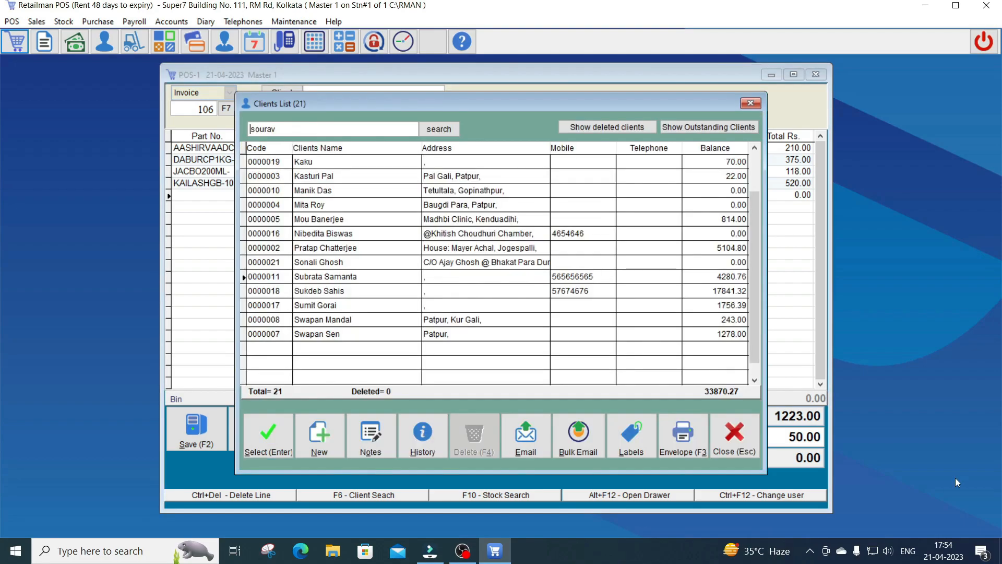
{"action": "key", "text": "Tab"}
{"action": "key", "text": "Tab"}
Browse the 21-client list row by row without finding the customer
{"action": "key", "text": "Down"}
{"action": "key", "text": "Up"}
{"action": "key", "text": "Down"}
{"action": "key", "text": "Up"}
{"action": "key", "text": "Up"}
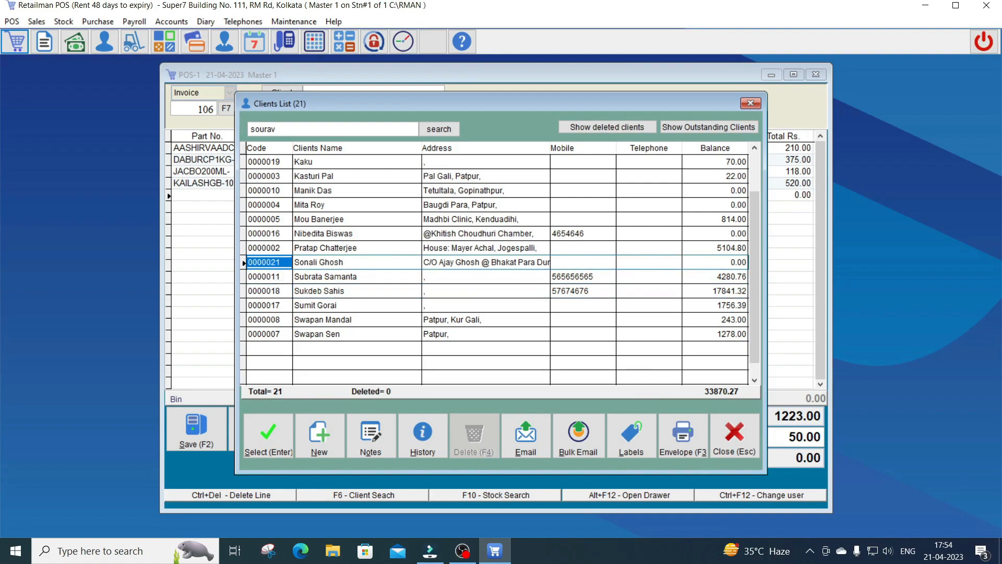
{"action": "key", "text": "Down"}
{"action": "key", "text": "Down"}
{"action": "key", "text": "Down"}
{"action": "key", "text": "Up"}
{"action": "key", "text": "Up"}
{"action": "key", "text": "Up"}
{"action": "key", "text": "Down"}
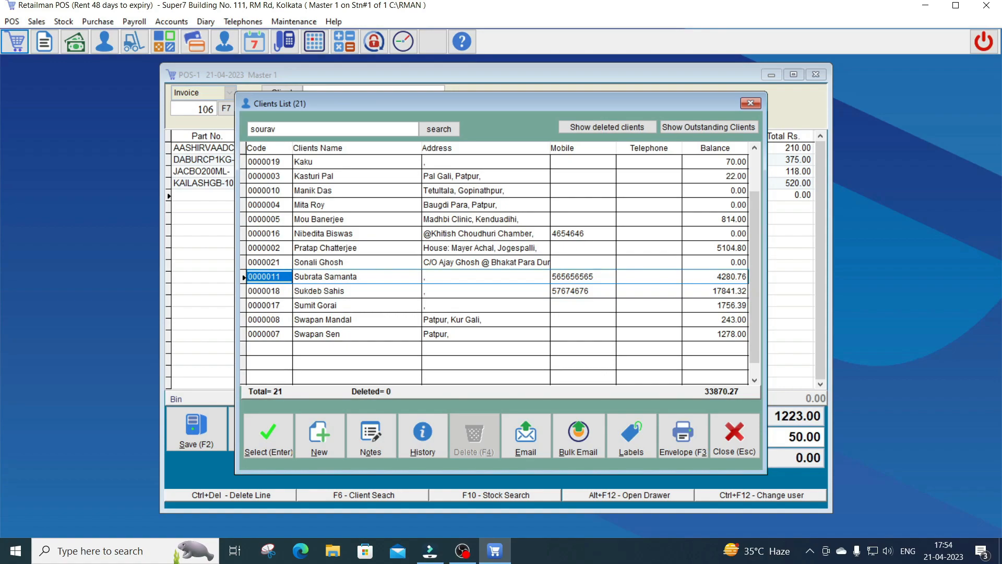
{"action": "key", "text": "Down"}
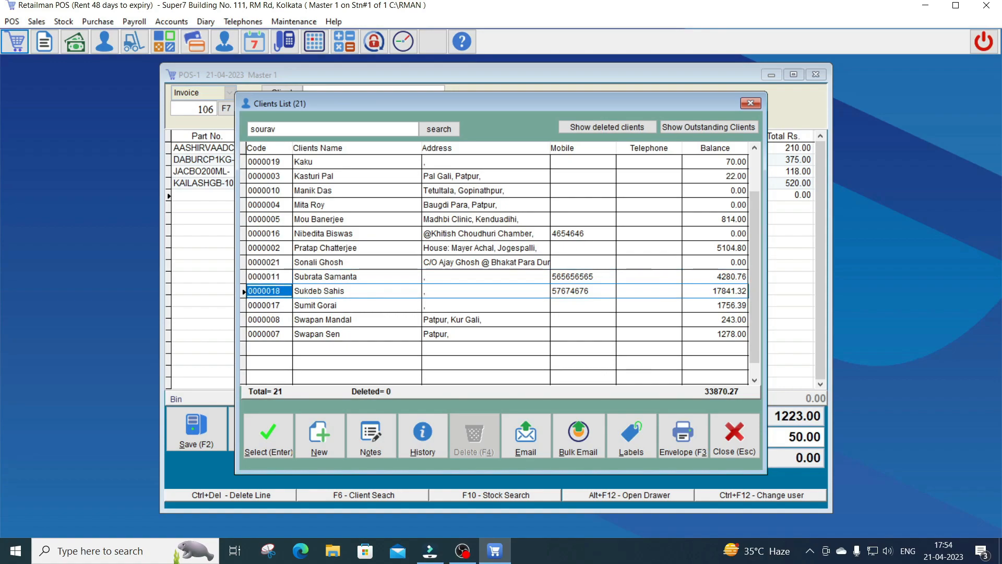
{"action": "key", "text": "Down"}
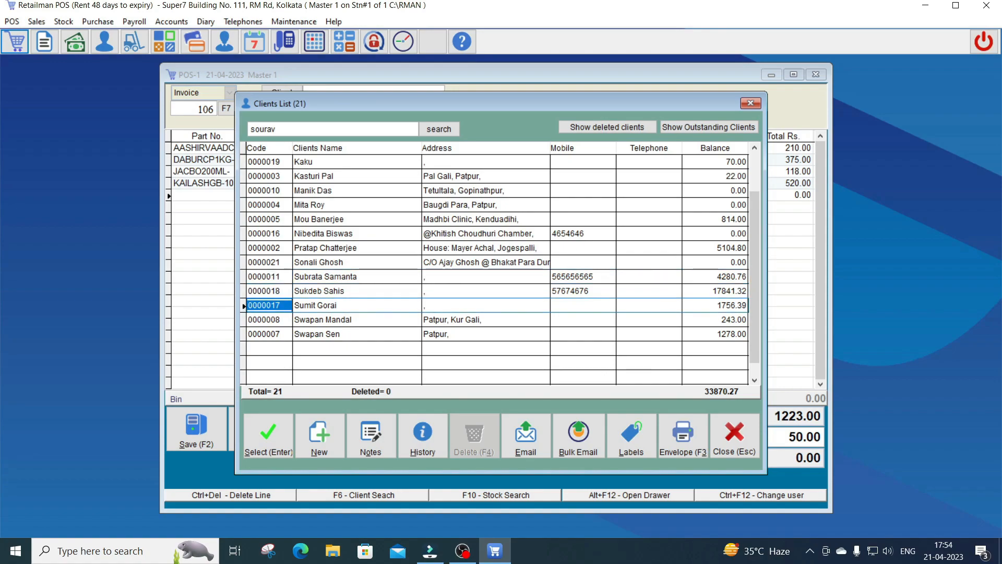
{"action": "key", "text": "Up"}
{"action": "key", "text": "Up"}
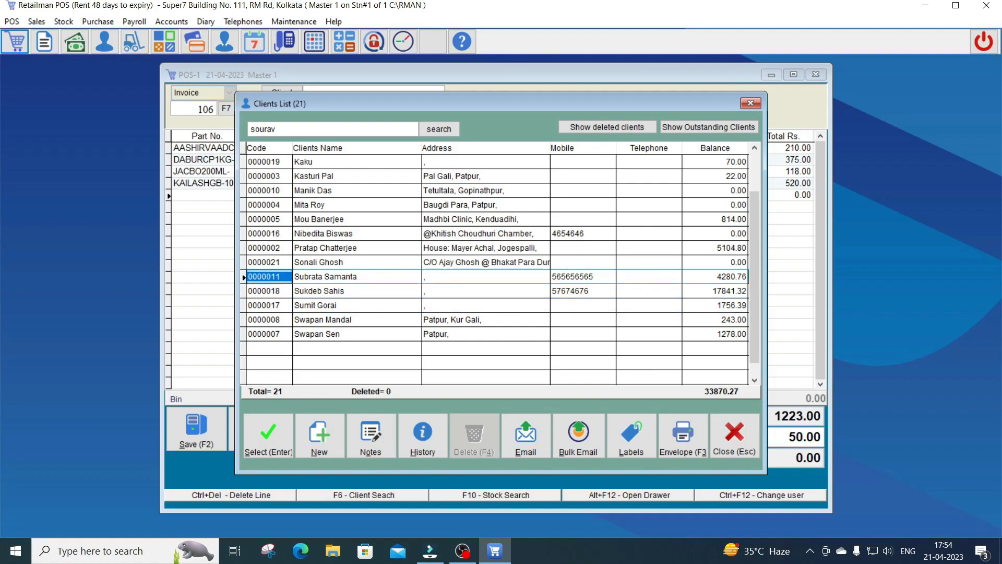
{"action": "key", "text": "Down"}
{"action": "key", "text": "Up"}
{"action": "key", "text": "Up"}
{"action": "key", "text": "Down"}
{"action": "key", "text": "Down"}
{"action": "key", "text": "Down"}
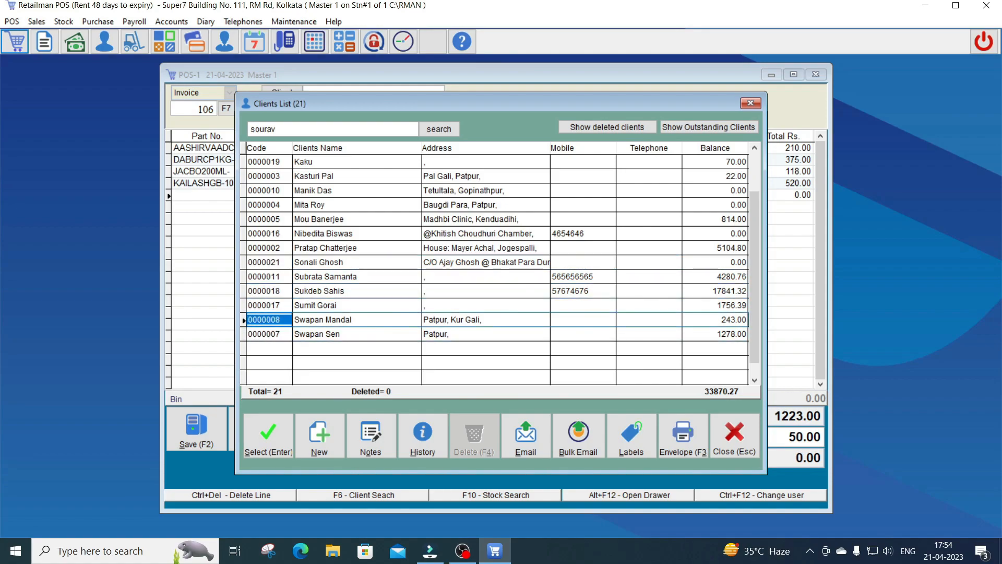
{"action": "key", "text": "Up"}
{"action": "key", "text": "Up"}
{"action": "key", "text": "Up"}
{"action": "key", "text": "Up"}
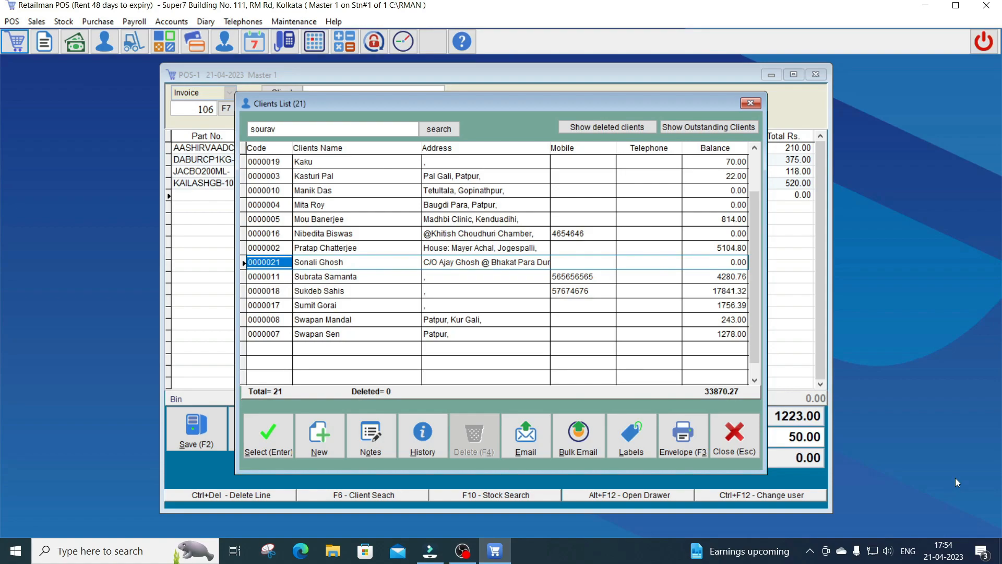
Start a new client and enter the customer's first name and mobile number
{"action": "key", "text": "alt+n"}
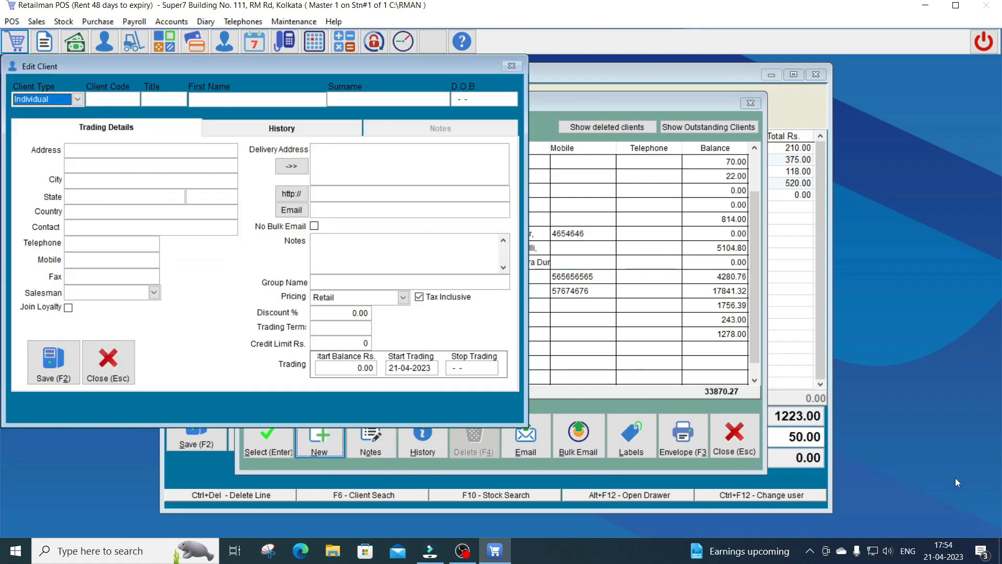
{"action": "left_click_drag", "start_coordinate": [283, 66], "coordinate": [523, 112]}
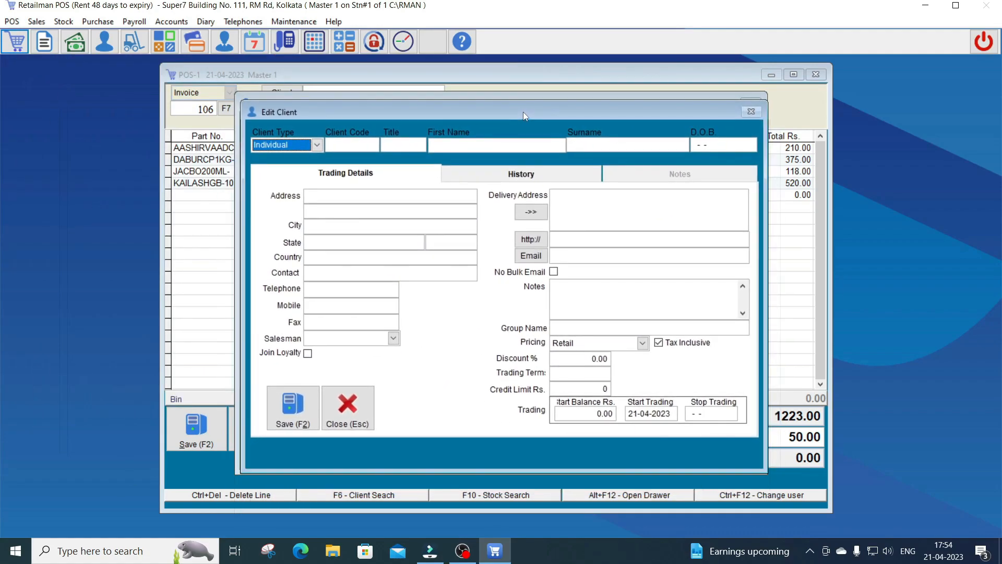
{"action": "key", "text": "Tab"}
{"action": "key", "text": "Tab"}
{"action": "key", "text": "Tab"}
{"action": "type", "text": "Sourav"}
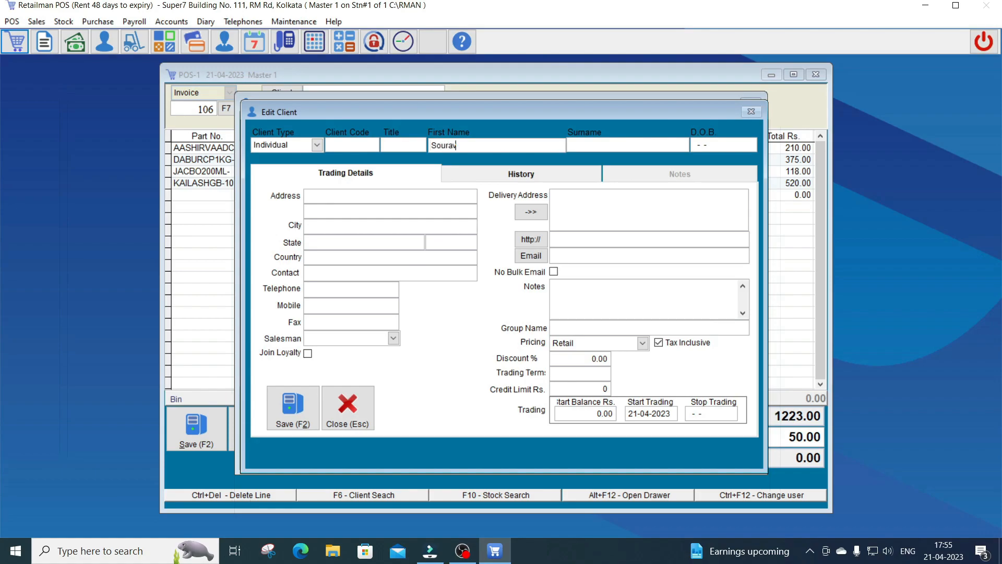
{"action": "key", "text": "Tab"}
{"action": "key", "text": "Tab"}
{"action": "key", "text": "Tab"}
Set the client's pricing to Qty Discount and credit limit to 2000
{"action": "left_click", "coordinate": [594, 343]}
{"action": "left_click", "coordinate": [589, 392]}
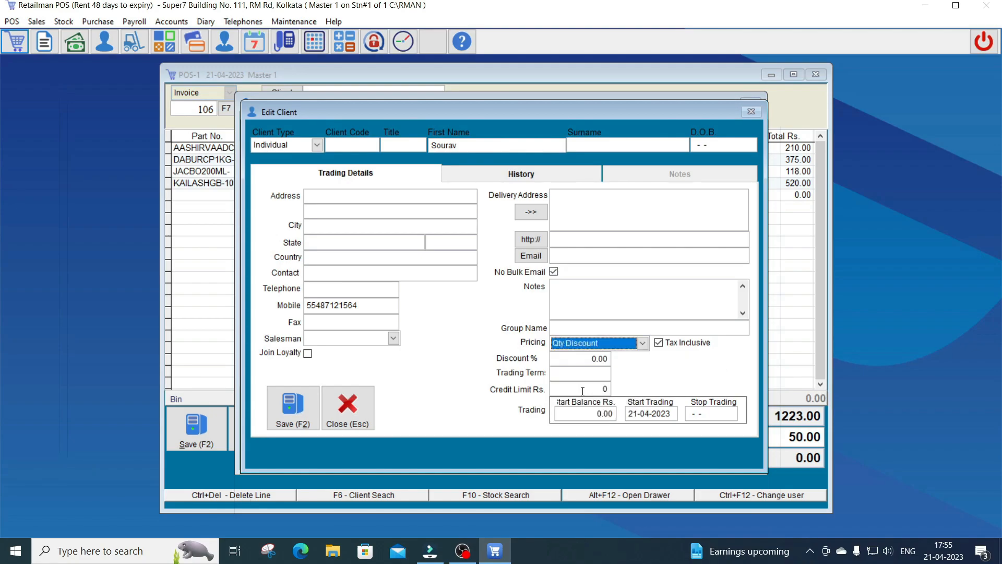
{"action": "left_click", "coordinate": [587, 389]}
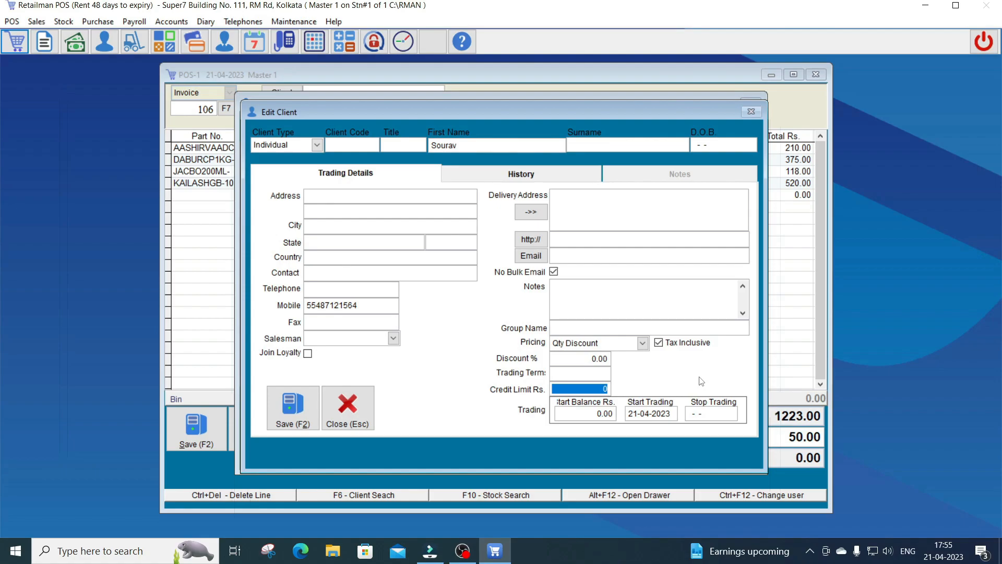
{"action": "type", "text": "2000"}
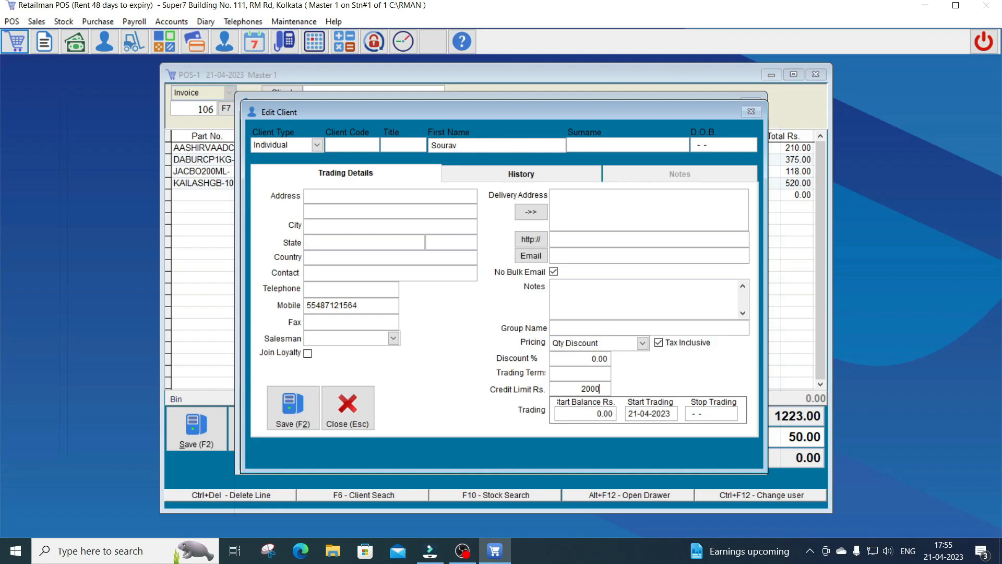
{"action": "key", "text": "Return"}
{"action": "key", "text": "Return"}
{"action": "key", "text": "Return"}
{"action": "key", "text": "Return"}
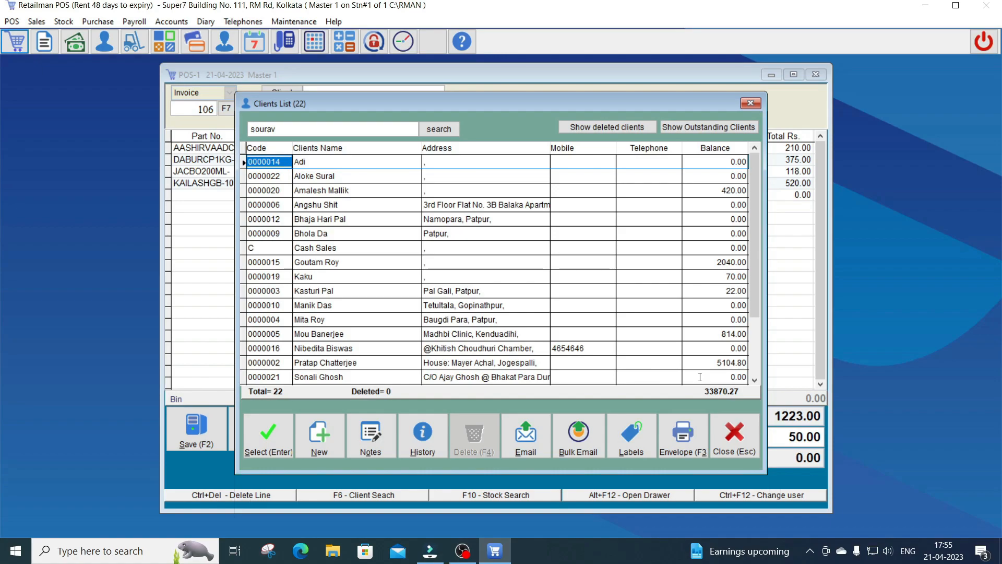
Put the new client on invoice 106 and bring up payment for the 1,223.00 total
{"action": "key", "text": "Down"}
{"action": "key", "text": "Down"}
{"action": "key", "text": "Down"}
{"action": "key", "text": "Down"}
{"action": "key", "text": "Down"}
{"action": "key", "text": "Down"}
{"action": "key", "text": "Down"}
{"action": "key", "text": "Down"}
{"action": "key", "text": "Down"}
{"action": "key", "text": "Down"}
{"action": "key", "text": "Down"}
{"action": "key", "text": "Down"}
{"action": "key", "text": "Down"}
{"action": "key", "text": "Down"}
{"action": "key", "text": "Down"}
{"action": "key", "text": "Down"}
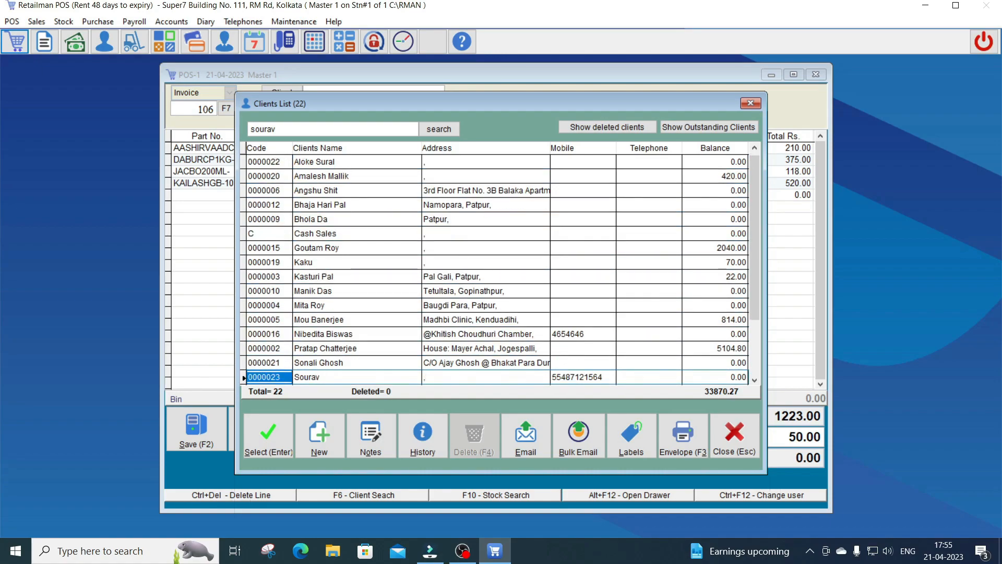
{"action": "key", "text": "Return"}
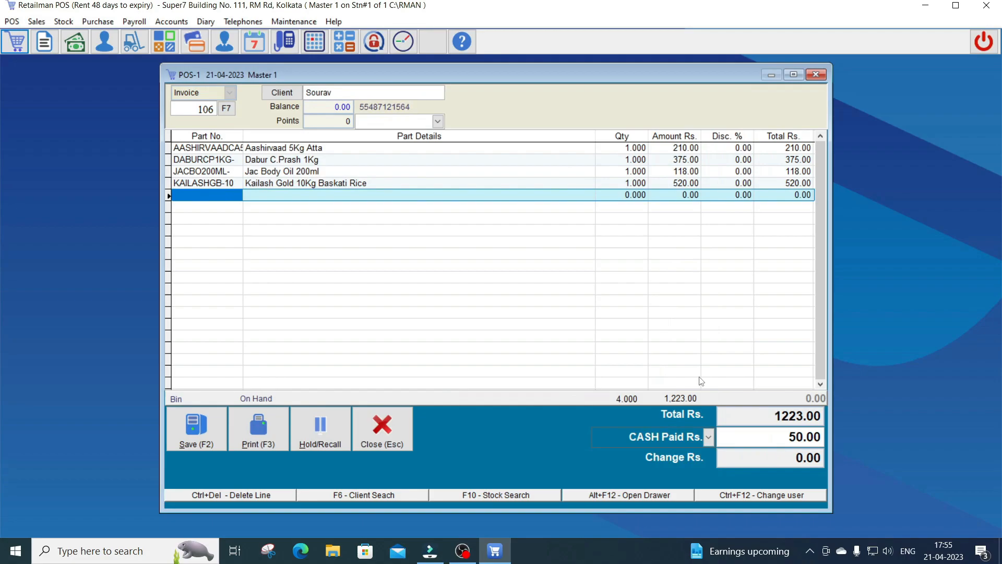
{"action": "left_click", "coordinate": [306, 93]}
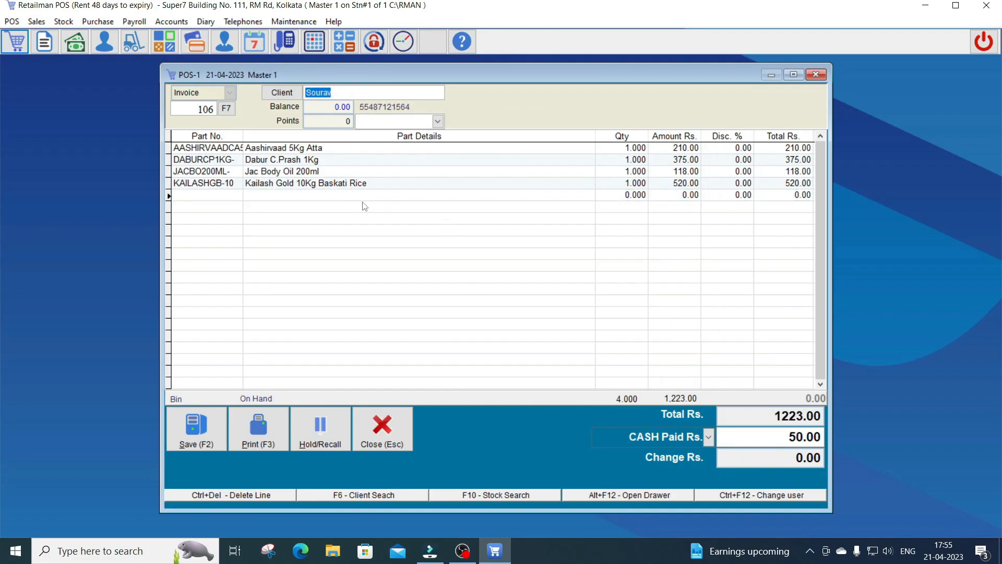
{"action": "left_click", "coordinate": [462, 300]}
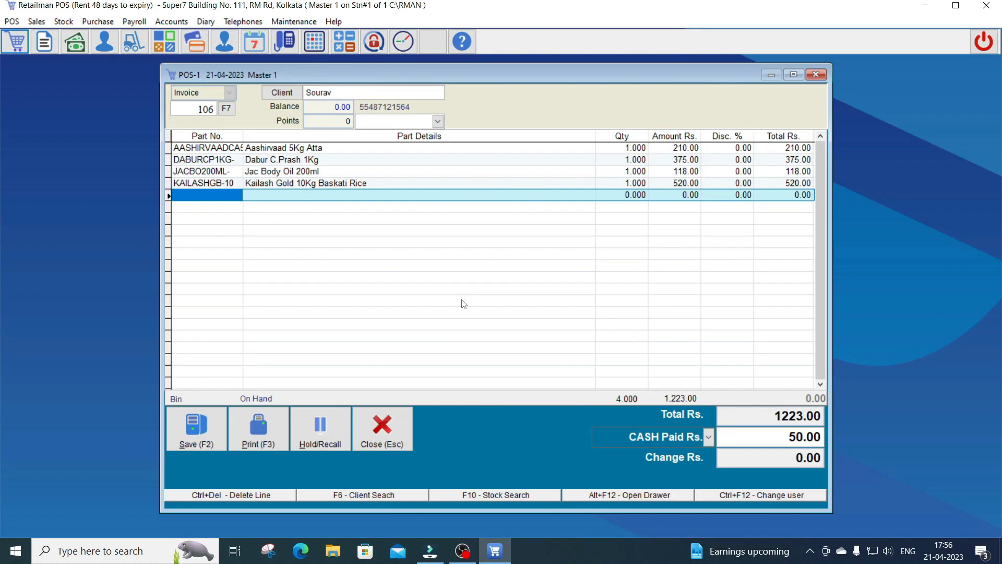
{"action": "key", "text": "F3"}
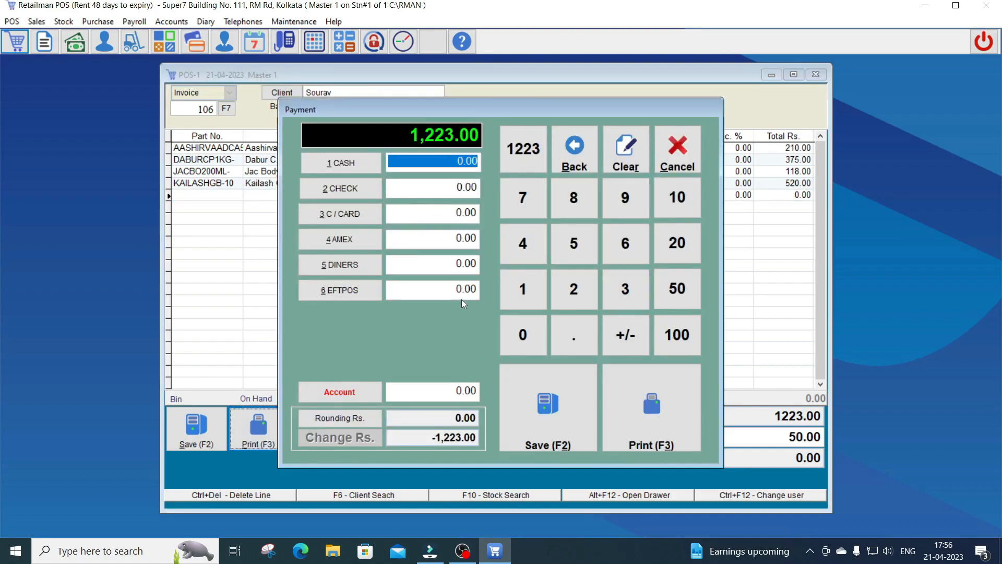
Pay invoice 106 with 1,000.00 cash and 223.00 on account, save, and dismiss the cash drawer error
{"action": "type", "text": "100,0"}
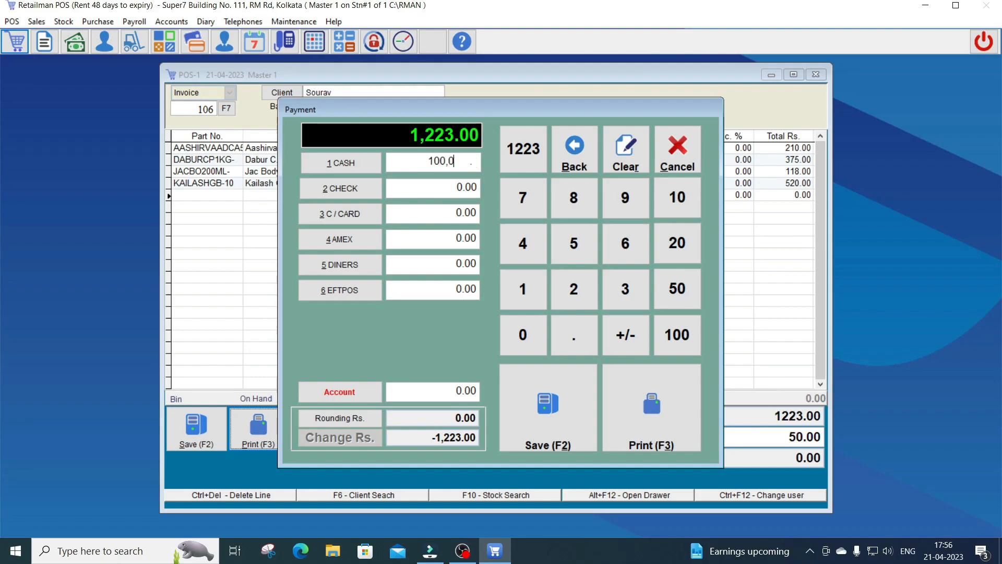
{"action": "key", "text": "Return"}
{"action": "key", "text": "Return"}
{"action": "type", "text": "223"}
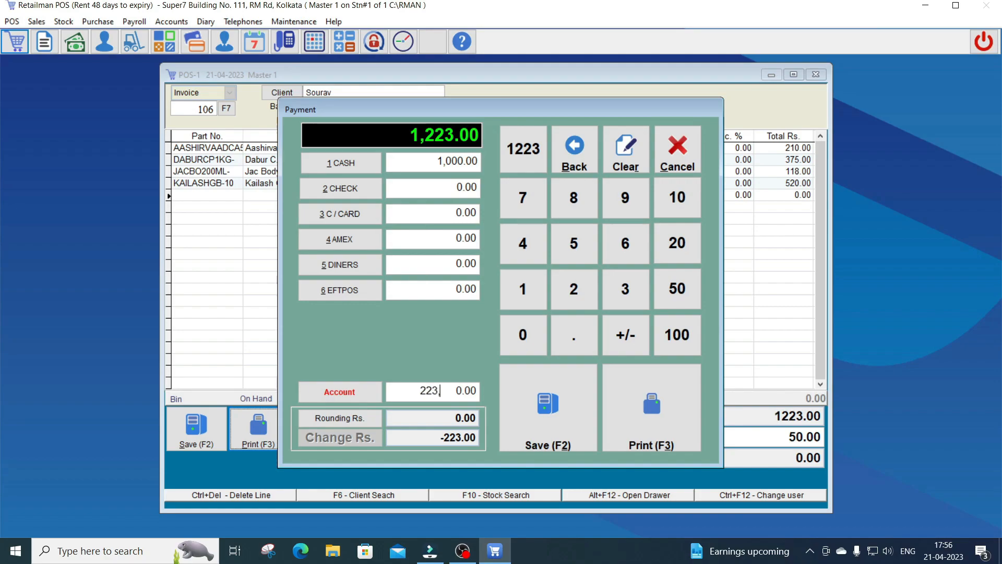
{"action": "key", "text": "Return"}
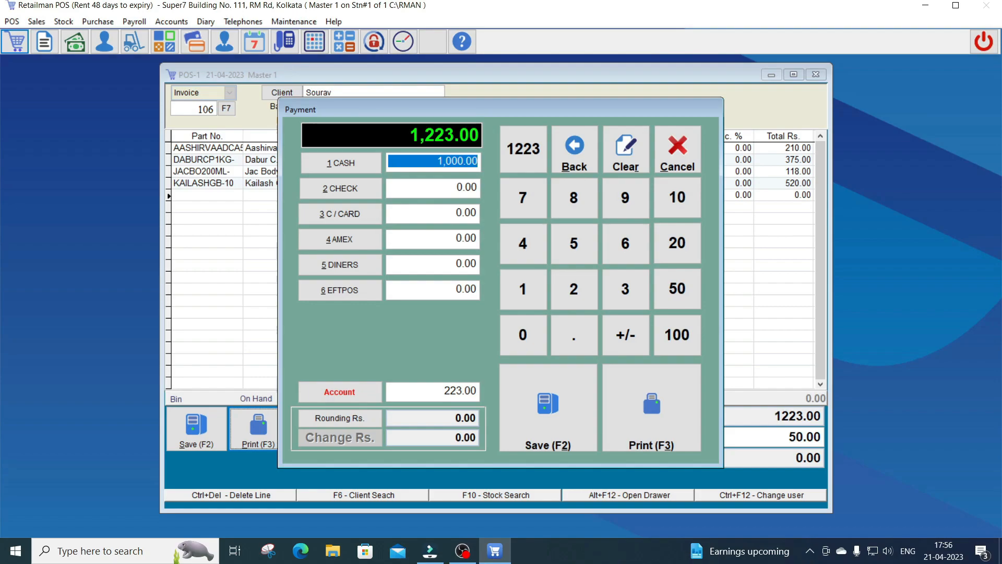
{"action": "key", "text": "F3"}
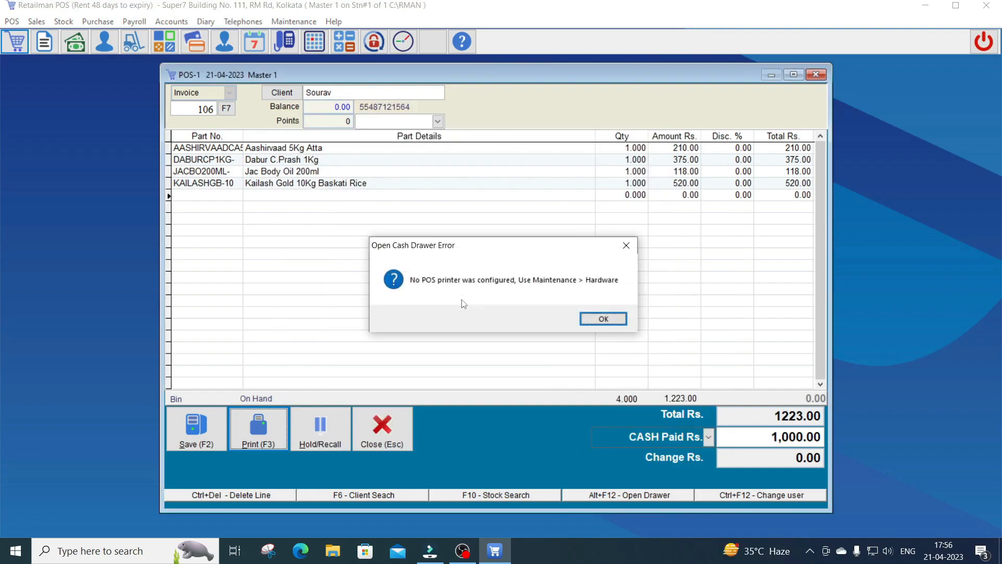
{"action": "key", "text": "Return"}
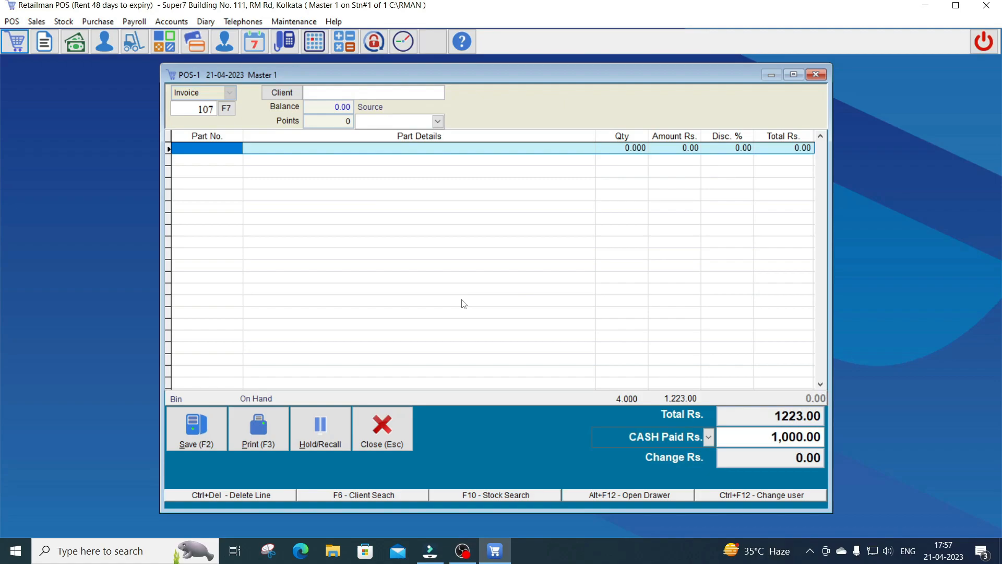
Open Sales > Invoicing / Quotations and start invoice 107 for the new client found with 'sou'
{"action": "key", "text": "Escape"}
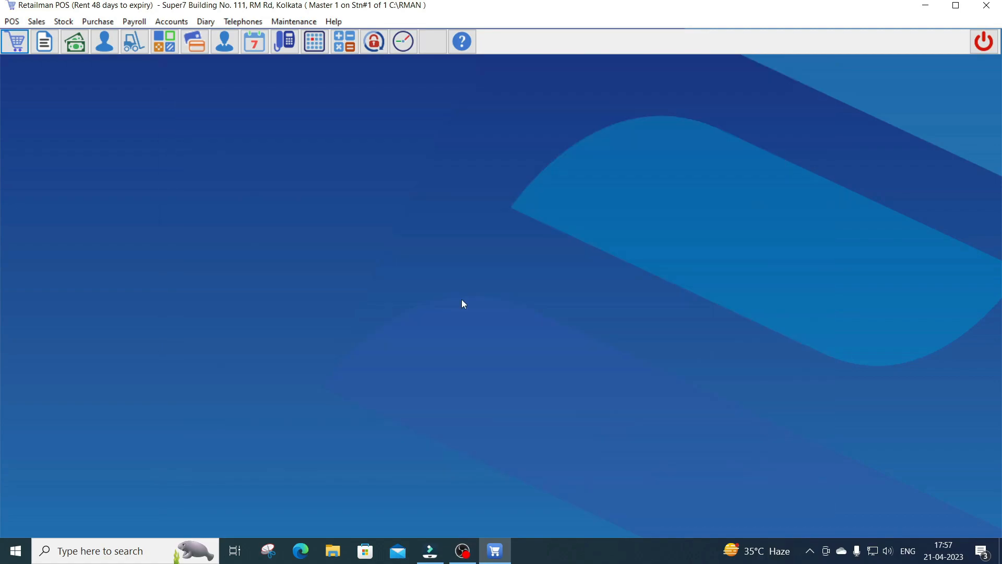
{"action": "key", "text": "alt"}
{"action": "key", "text": "Right"}
{"action": "key", "text": "Down"}
{"action": "key", "text": "Return"}
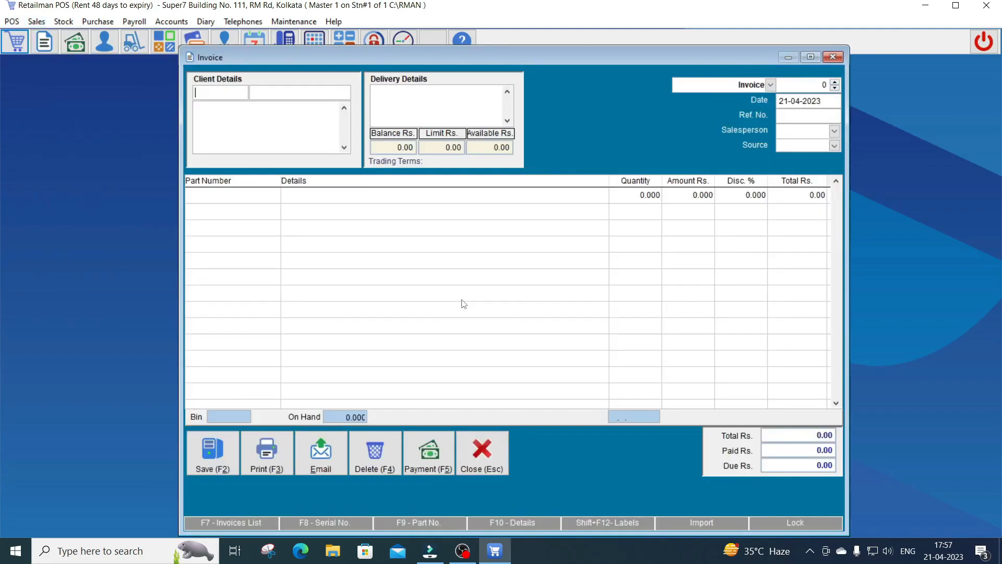
{"action": "type", "text": "sou"}
{"action": "key", "text": "Return"}
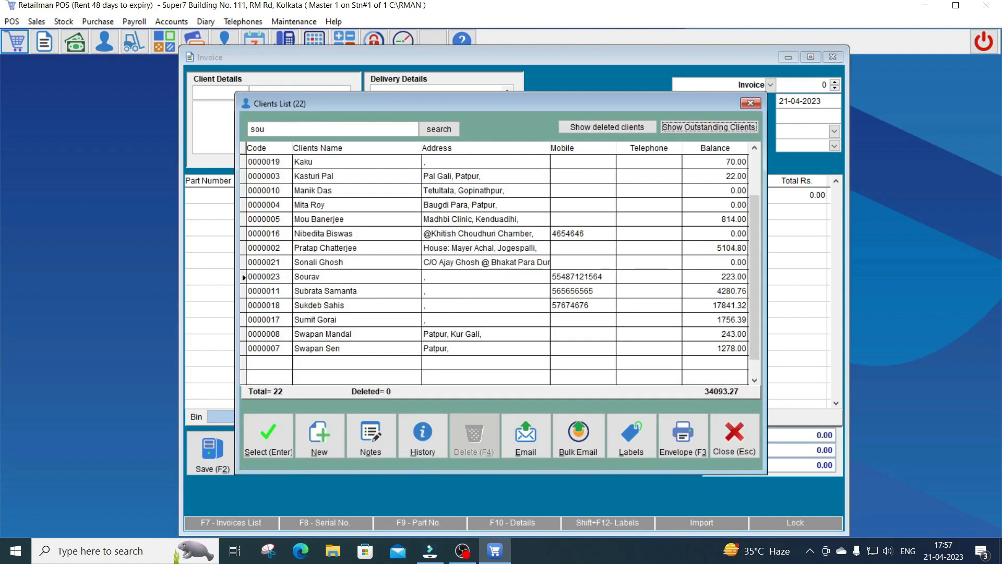
{"action": "key", "text": "Return"}
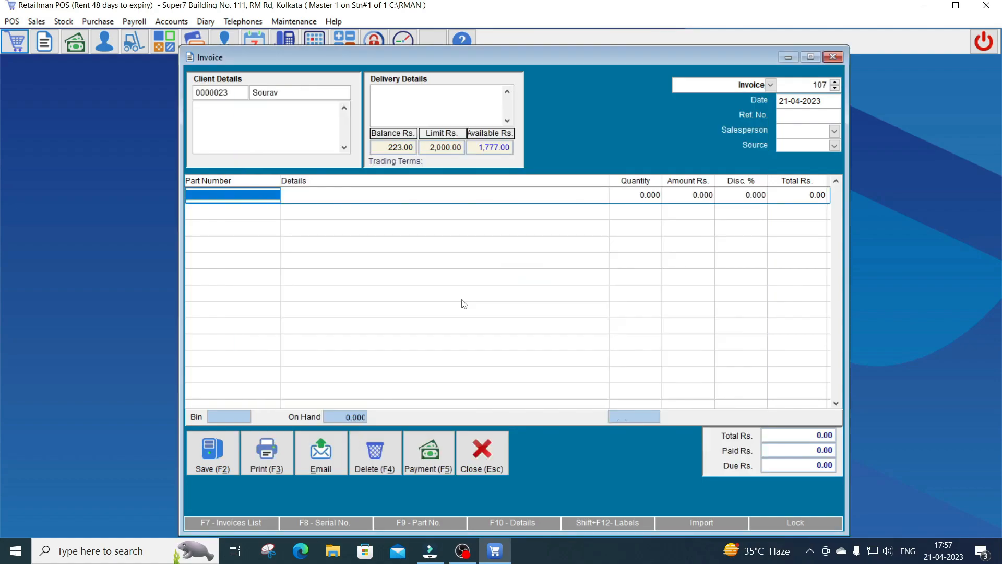
From the client's invoices list, review and load invoice 106 dated 21-04-2023
{"action": "key", "text": "F7"}
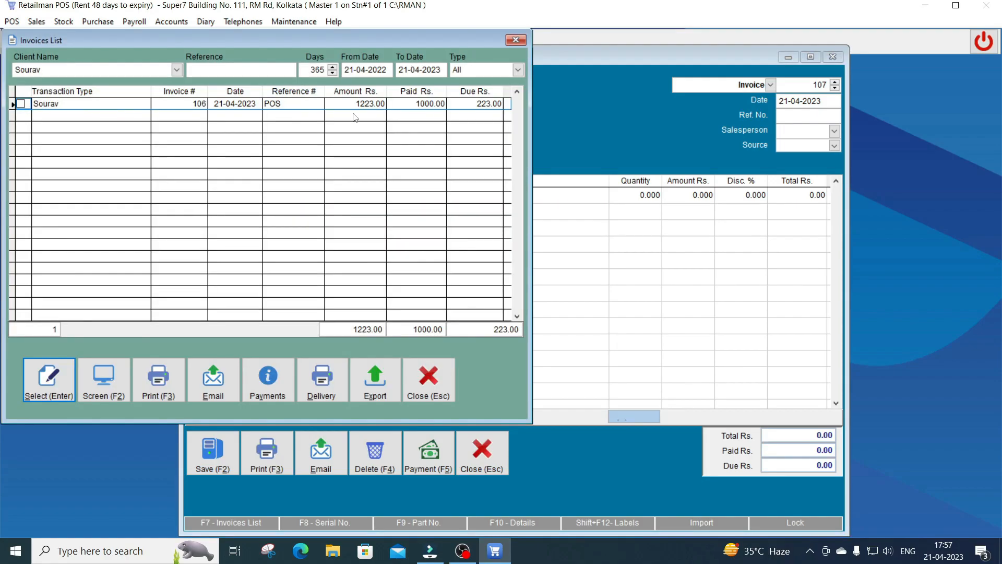
{"action": "left_click_drag", "start_coordinate": [150, 41], "coordinate": [385, 103]}
{"action": "left_click", "coordinate": [305, 164]}
{"action": "left_click", "coordinate": [429, 162]}
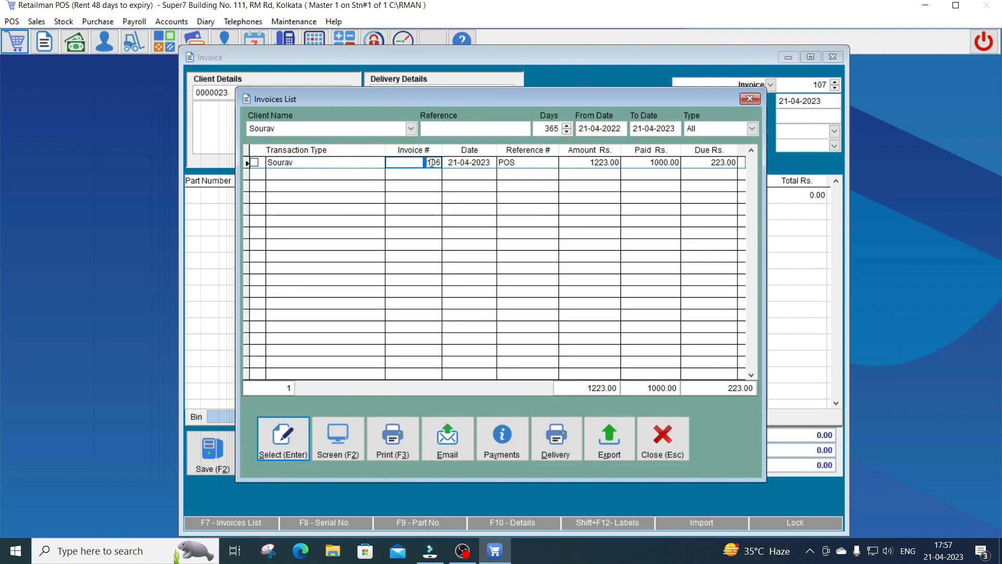
{"action": "left_click_drag", "start_coordinate": [449, 163], "coordinate": [494, 165]}
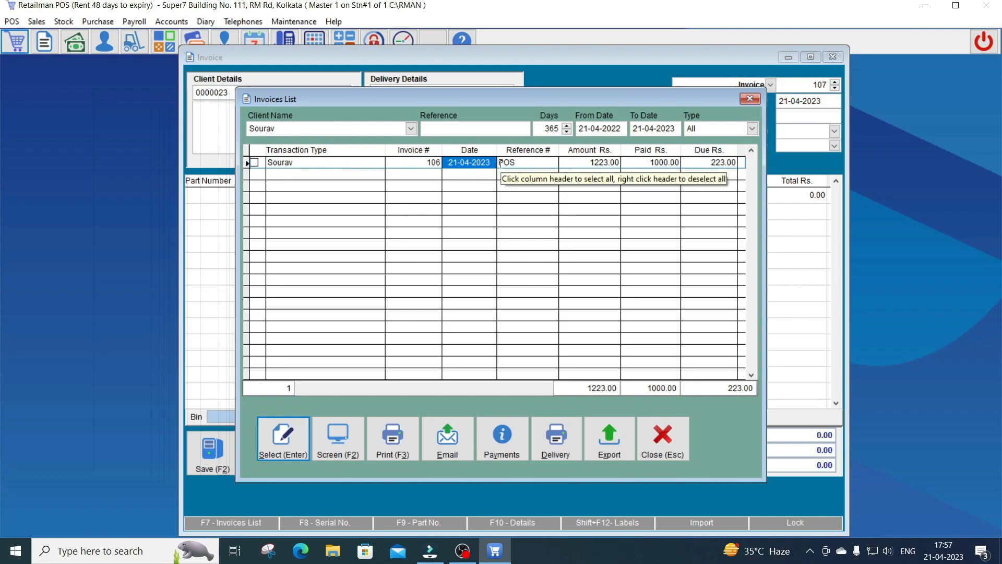
{"action": "left_click", "coordinate": [516, 163]}
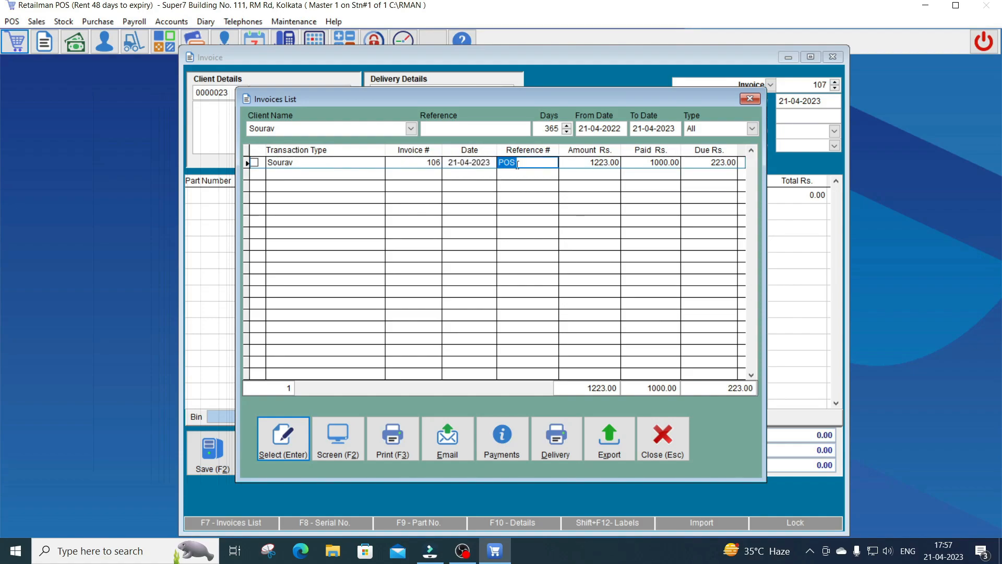
{"action": "left_click_drag", "start_coordinate": [587, 162], "coordinate": [735, 165]}
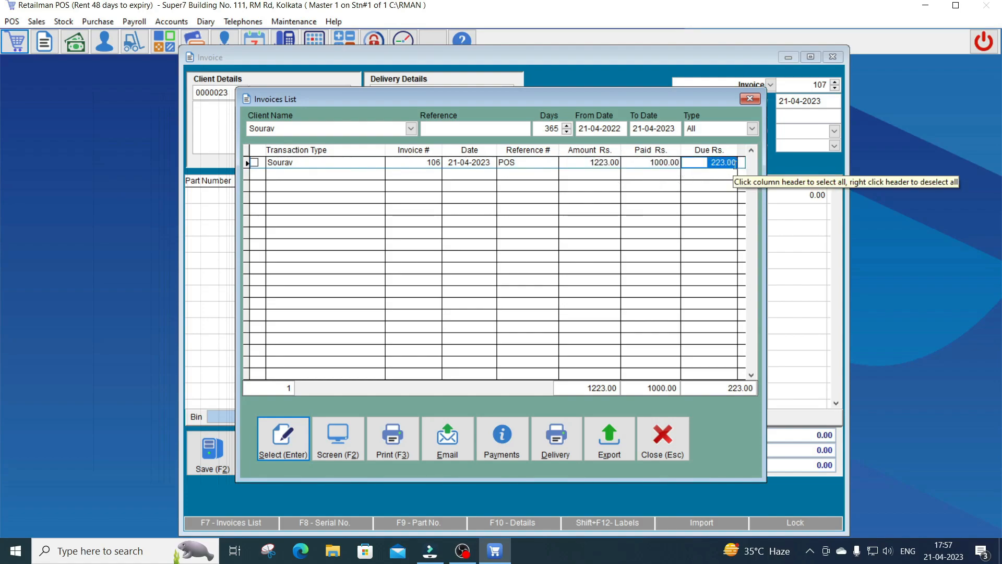
{"action": "left_click", "coordinate": [283, 437]}
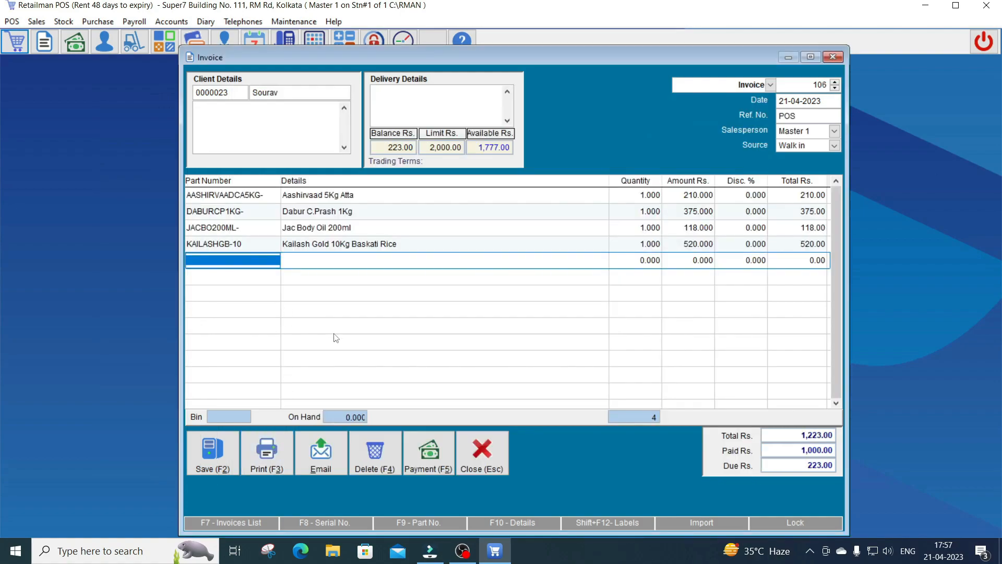
Step through invoice 106's item rows and quantities to review them
{"action": "key", "text": "Up"}
{"action": "key", "text": "Up"}
{"action": "key", "text": "Up"}
{"action": "key", "text": "Up"}
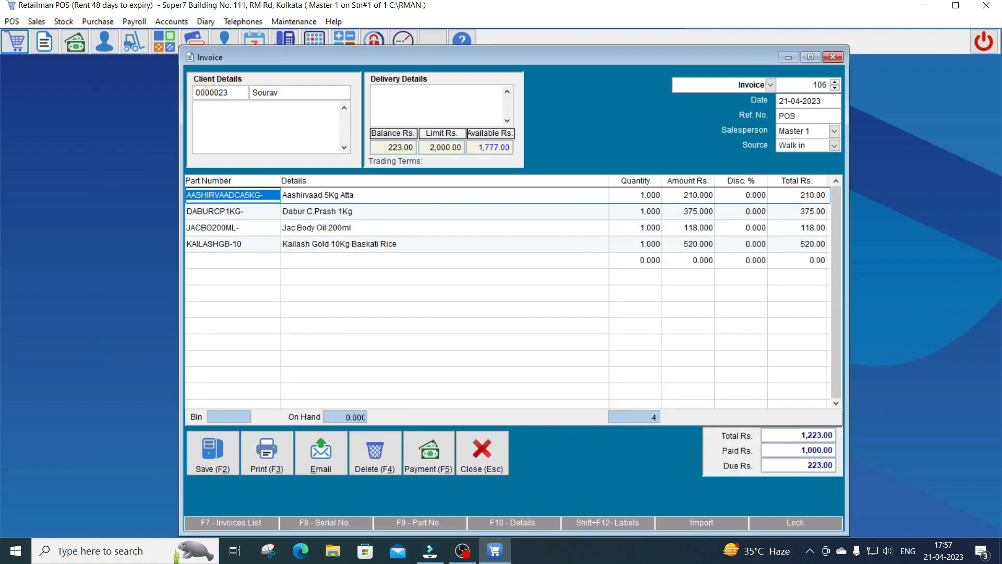
{"action": "key", "text": "Down"}
{"action": "key", "text": "Down"}
{"action": "key", "text": "Down"}
{"action": "key", "text": "Down"}
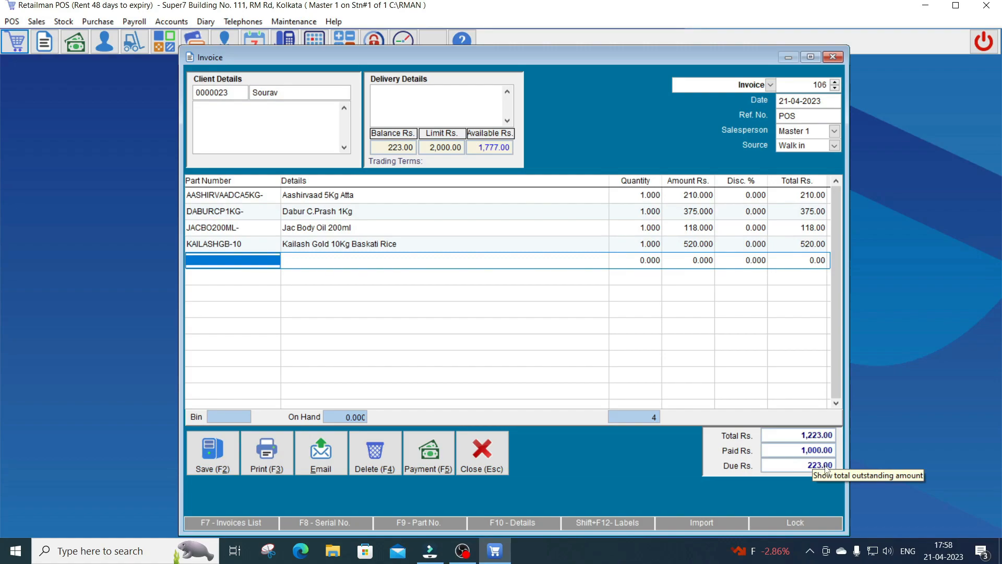
{"action": "left_click", "coordinate": [640, 199]}
{"action": "key", "text": "Down"}
{"action": "key", "text": "Down"}
{"action": "key", "text": "Down"}
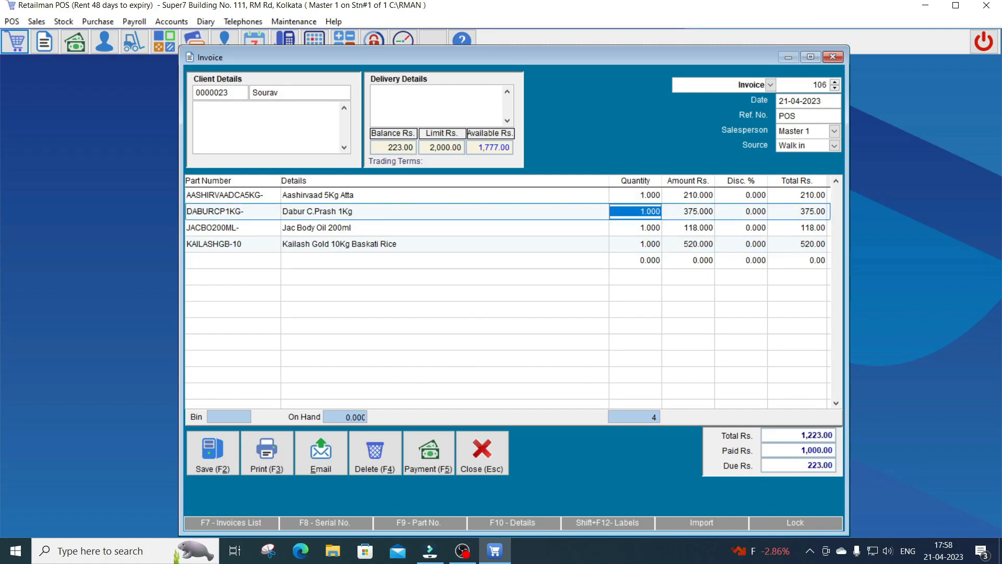
{"action": "key", "text": "Up"}
{"action": "key", "text": "Up"}
{"action": "key", "text": "Up"}
{"action": "key", "text": "Down"}
{"action": "key", "text": "Down"}
{"action": "key", "text": "Down"}
{"action": "key", "text": "Down"}
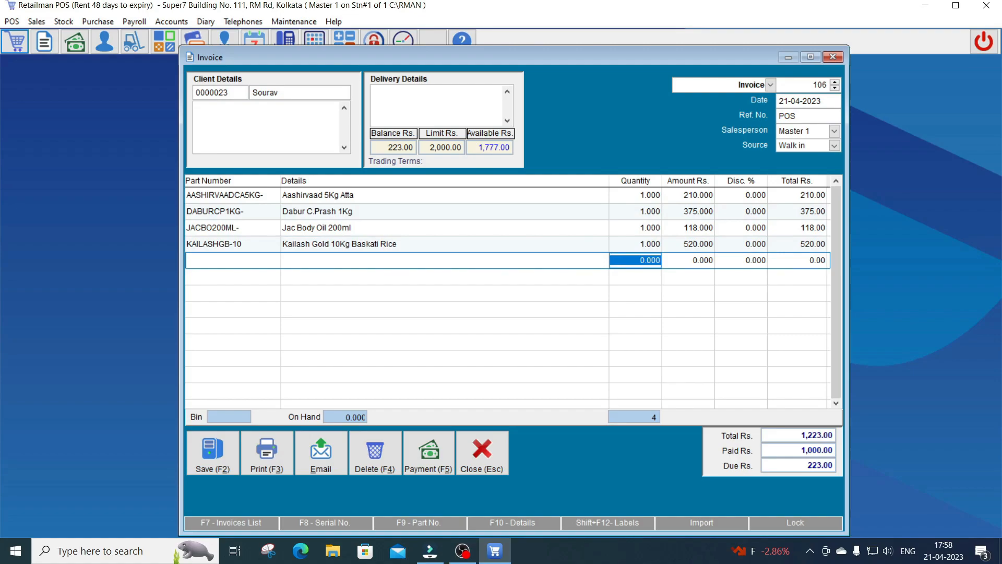
Abort the invoice without saving and close the Invoice window
{"action": "key", "text": "Escape"}
{"action": "key", "text": "Left"}
{"action": "key", "text": "Return"}
{"action": "key", "text": "Escape"}
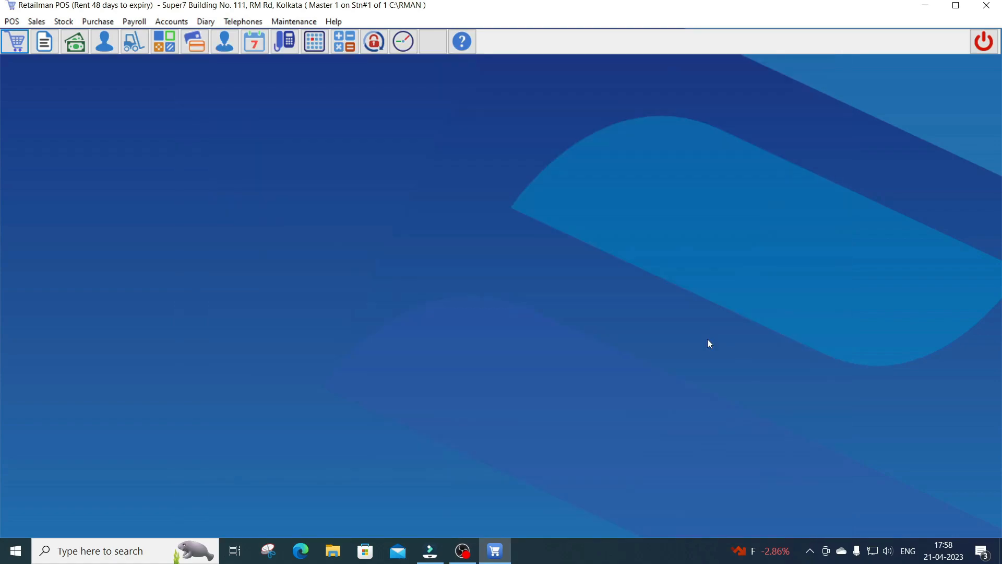
{"action": "left_click", "coordinate": [37, 22]}
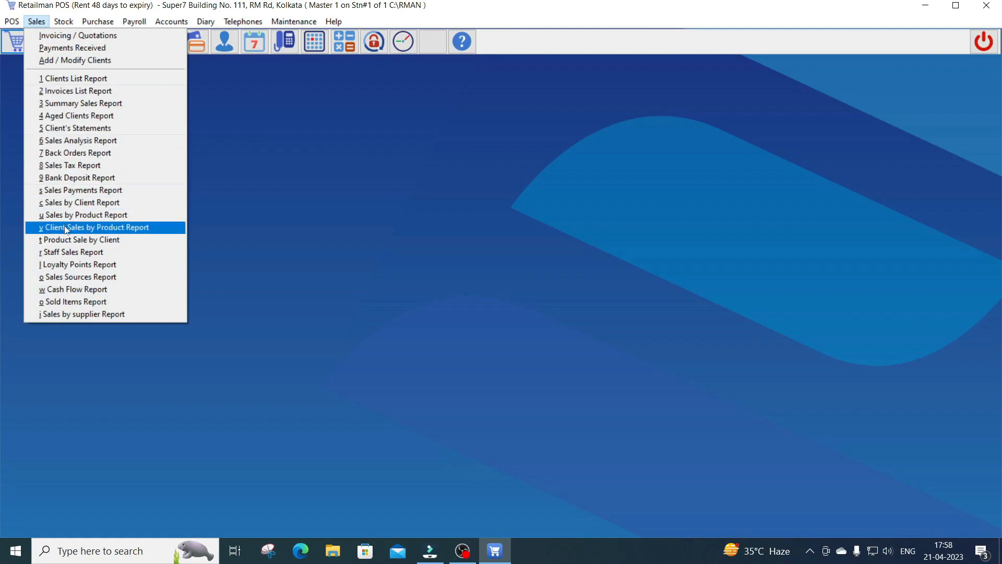
{"action": "left_click", "coordinate": [73, 196]}
{"action": "type", "text": "SOU"}
{"action": "key", "text": "Return"}
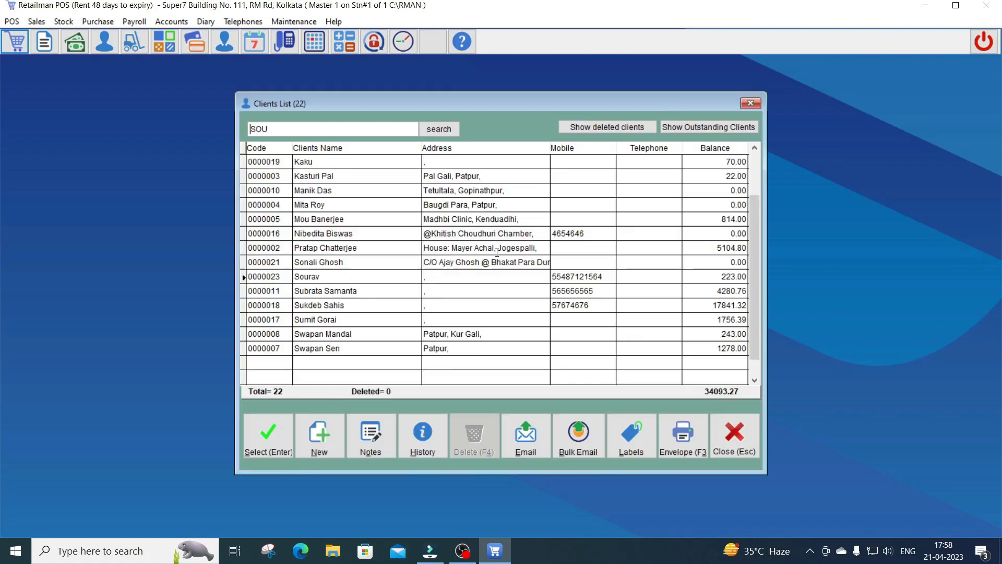
{"action": "key", "text": "Tab"}
{"action": "key", "text": "Tab"}
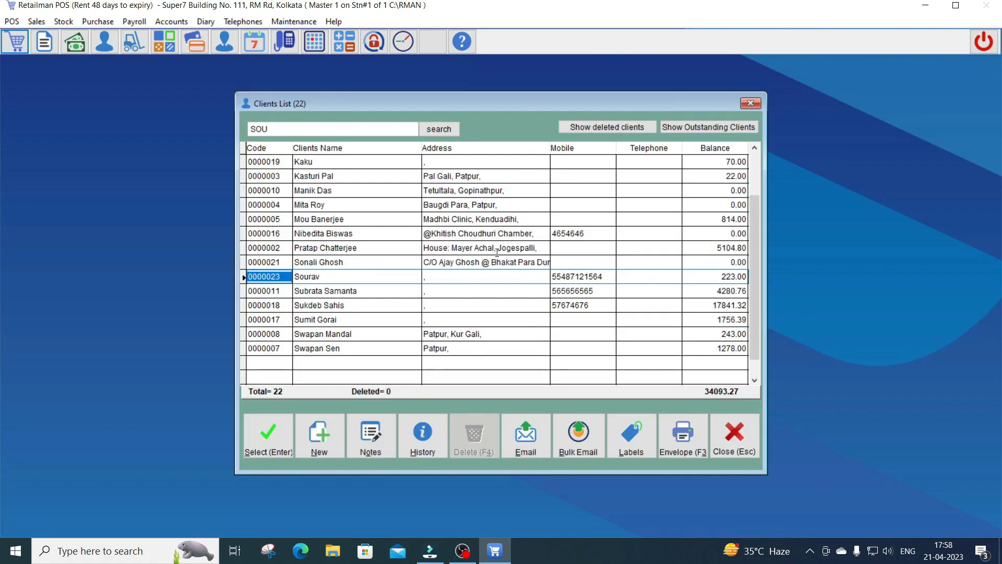
{"action": "key", "text": "Return"}
{"action": "key", "text": "Return"}
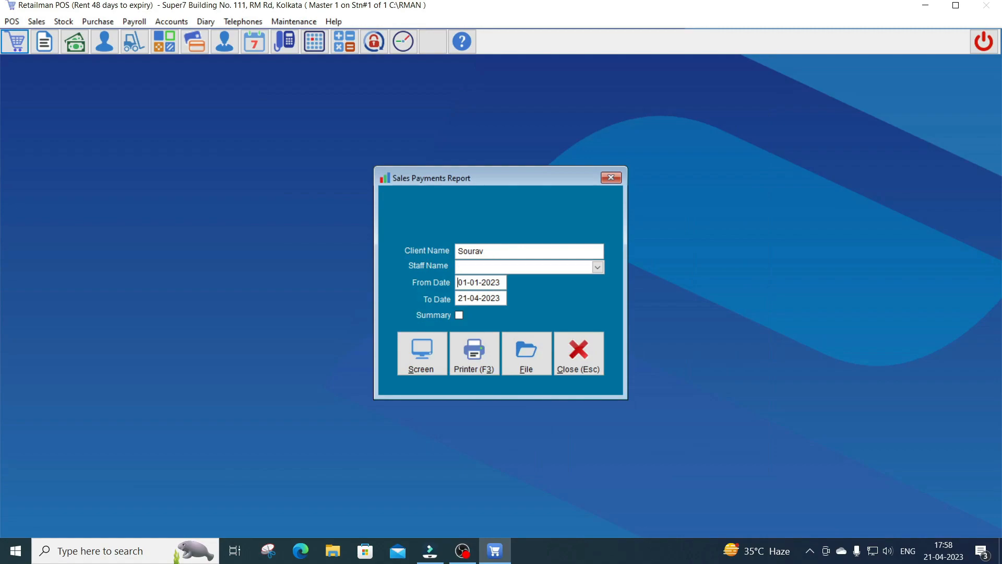
{"action": "left_click", "coordinate": [459, 314]}
{"action": "left_click", "coordinate": [421, 349]}
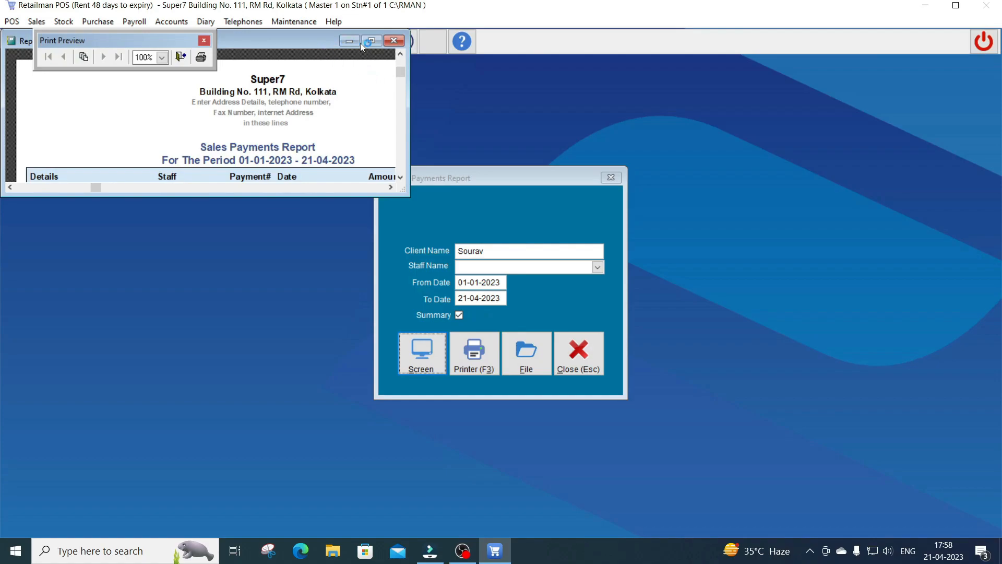
{"action": "left_click", "coordinate": [372, 41]}
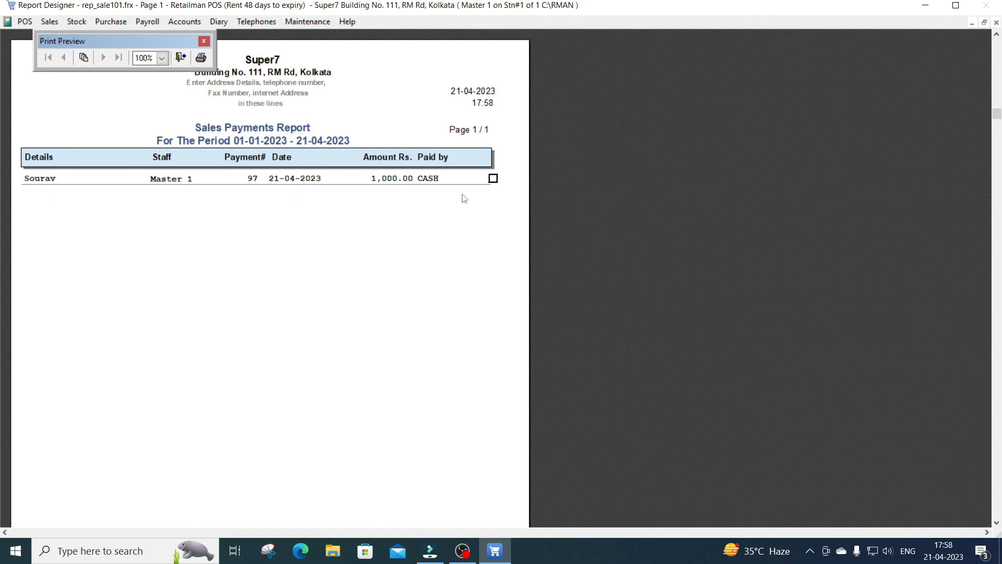
{"action": "left_click", "coordinate": [180, 57]}
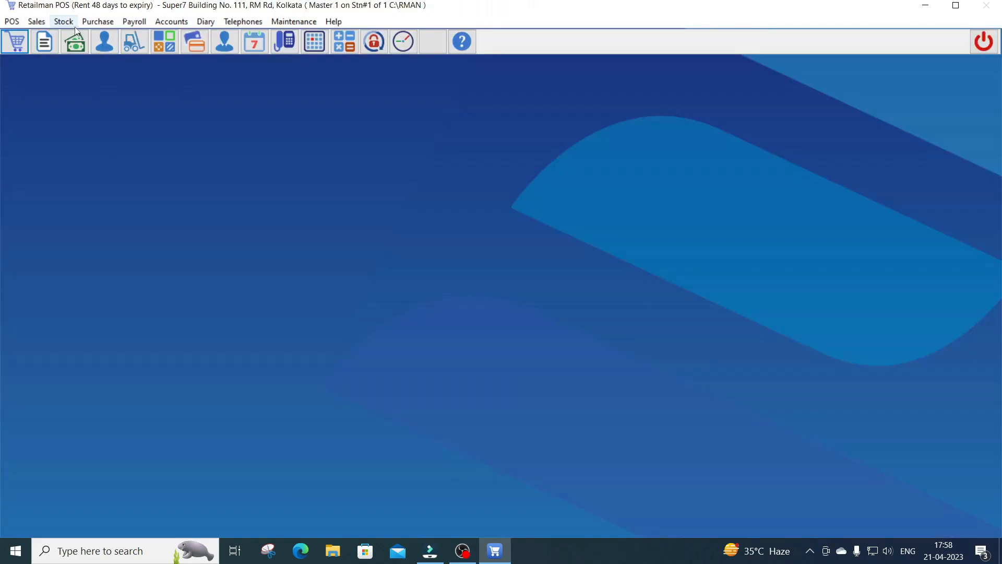
Open Client's Payments and start payment 98 for the new client, loading their outstanding invoice
{"action": "left_click", "coordinate": [46, 25]}
{"action": "left_click", "coordinate": [47, 48]}
{"action": "left_click_drag", "start_coordinate": [239, 74], "coordinate": [451, 93]}
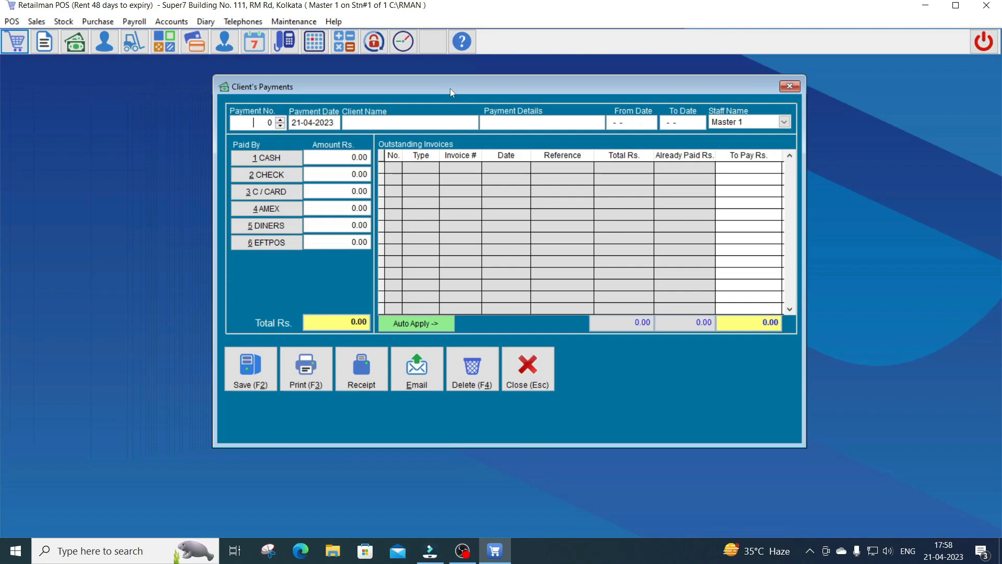
{"action": "left_click", "coordinate": [36, 21]}
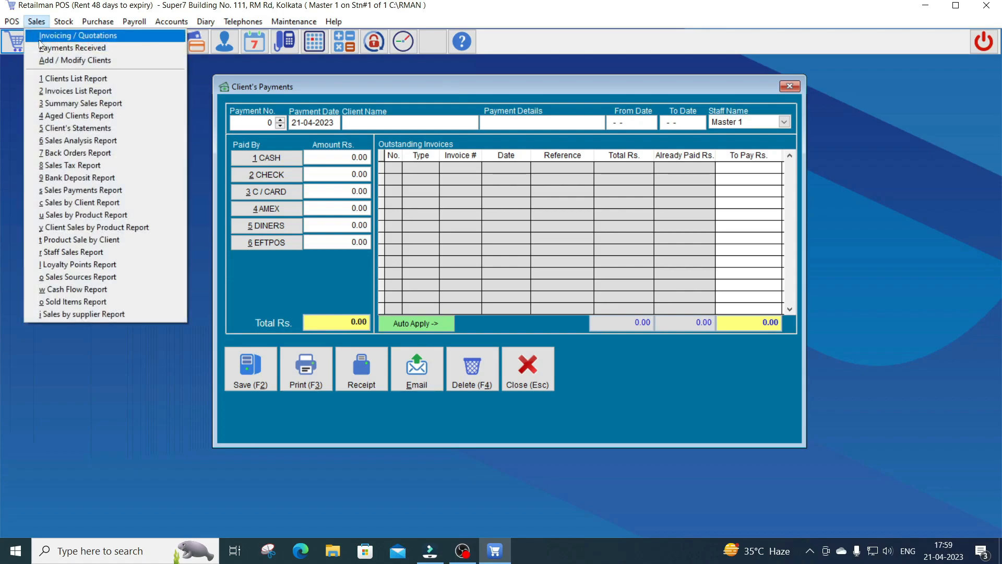
{"action": "left_click", "coordinate": [41, 51]}
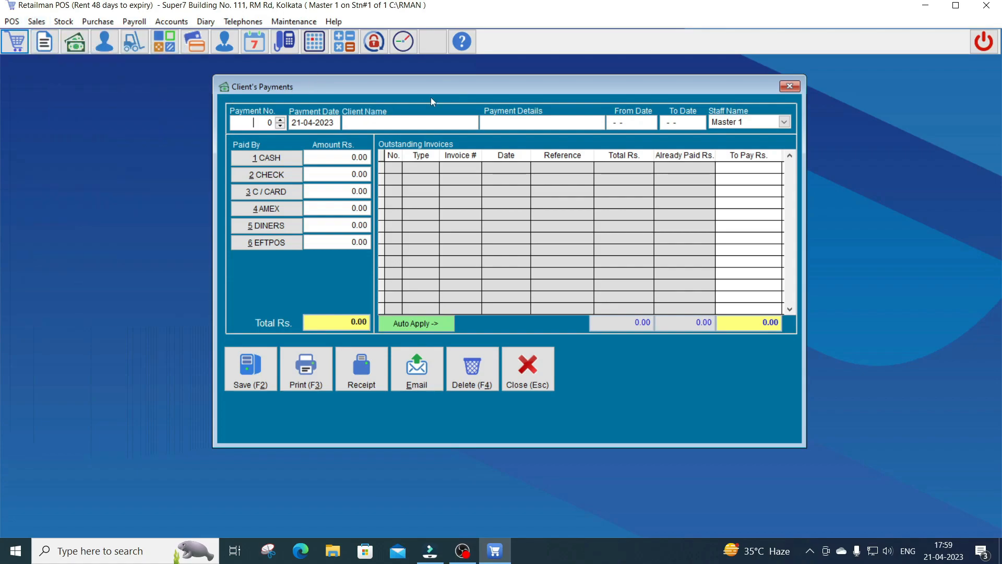
{"action": "key", "text": "Return"}
{"action": "key", "text": "Return"}
{"action": "type", "text": "sourav"}
{"action": "key", "text": "Return"}
{"action": "key", "text": "Return"}
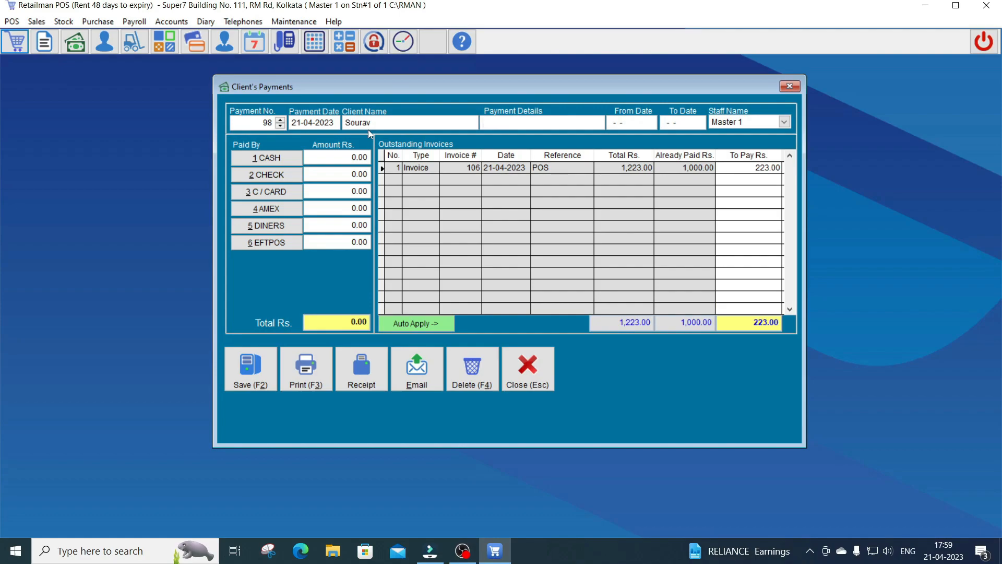
Pay invoice 106's 223.00 outstanding balance in cash and save the payment
{"action": "left_click", "coordinate": [468, 167]}
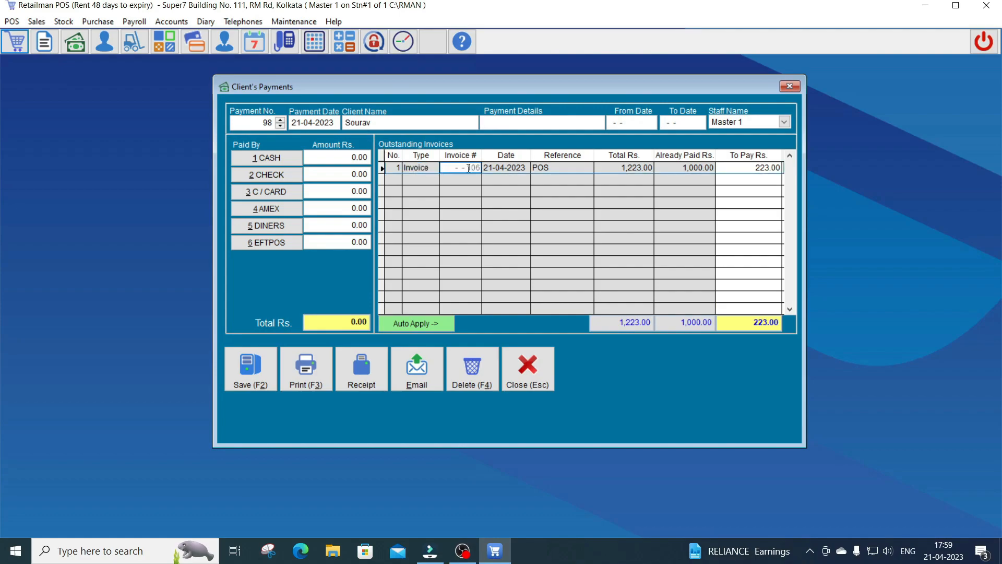
{"action": "left_click", "coordinate": [775, 167]}
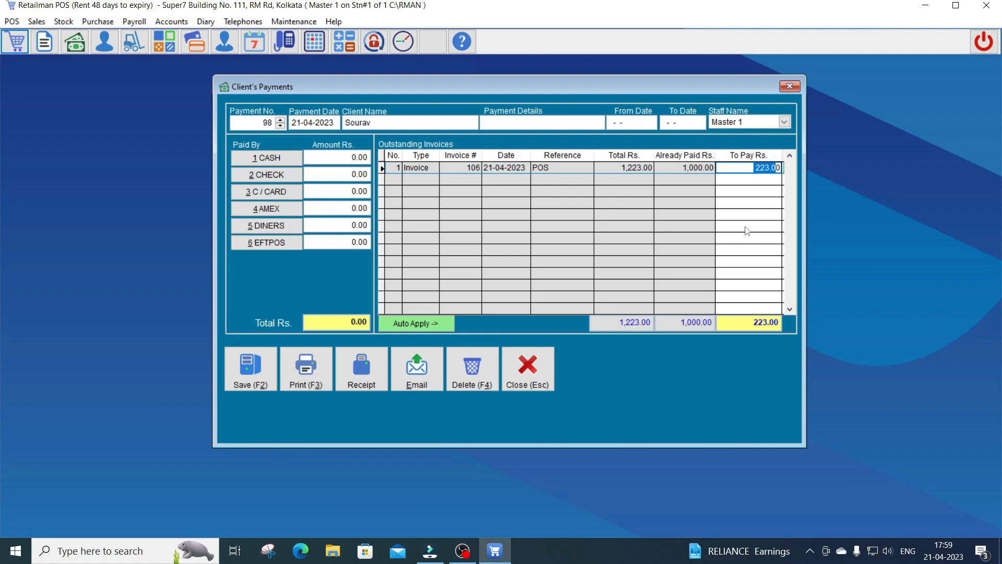
{"action": "left_click", "coordinate": [340, 157]}
{"action": "type", "text": "223"}
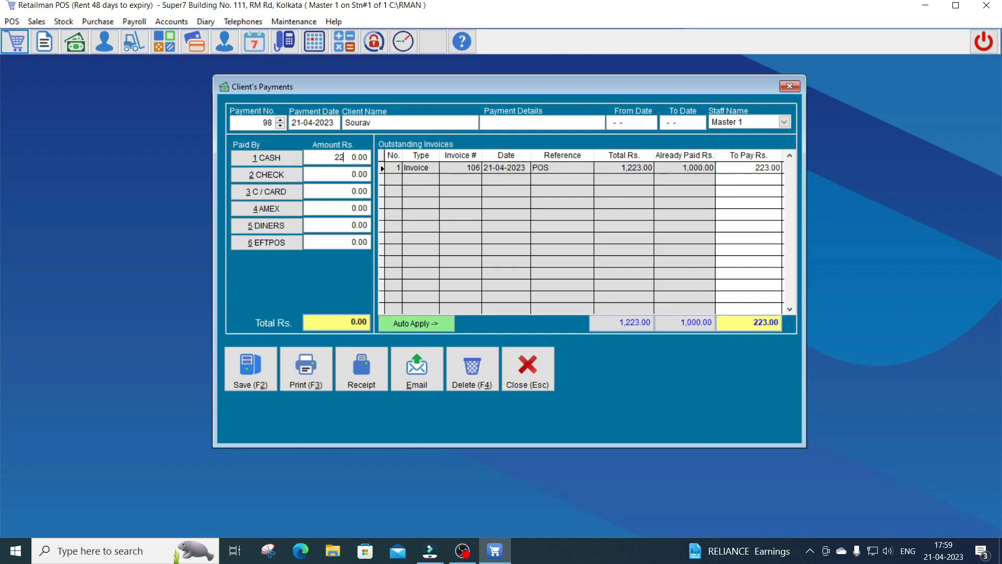
{"action": "key", "text": "Return"}
{"action": "key", "text": "F2"}
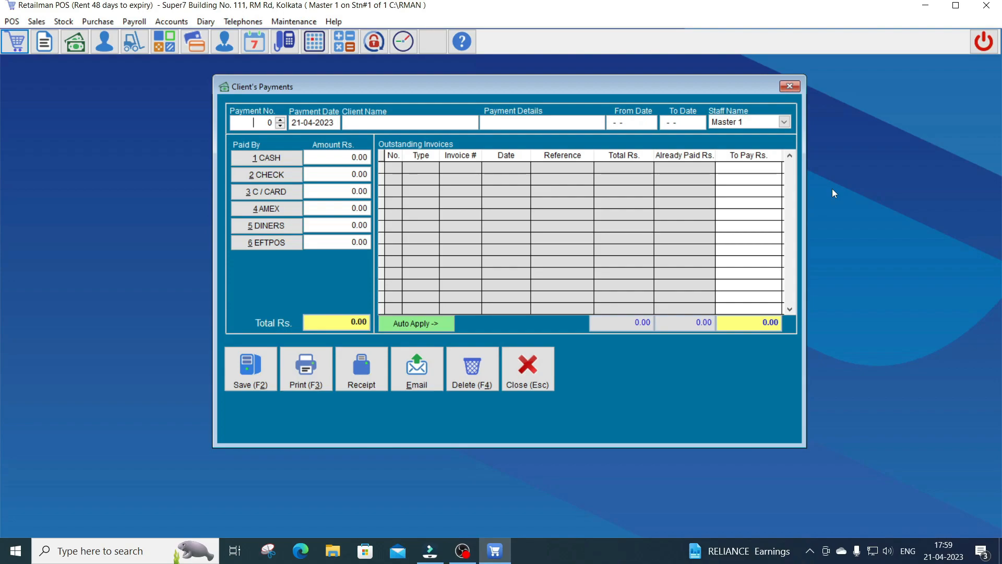
Close Client's Payments and reload the client's invoice 106 in Invoicing for review
{"action": "key", "text": "Escape"}
{"action": "left_click", "coordinate": [36, 22]}
{"action": "left_click", "coordinate": [57, 35]}
{"action": "type", "text": "sou"}
{"action": "key", "text": "Return"}
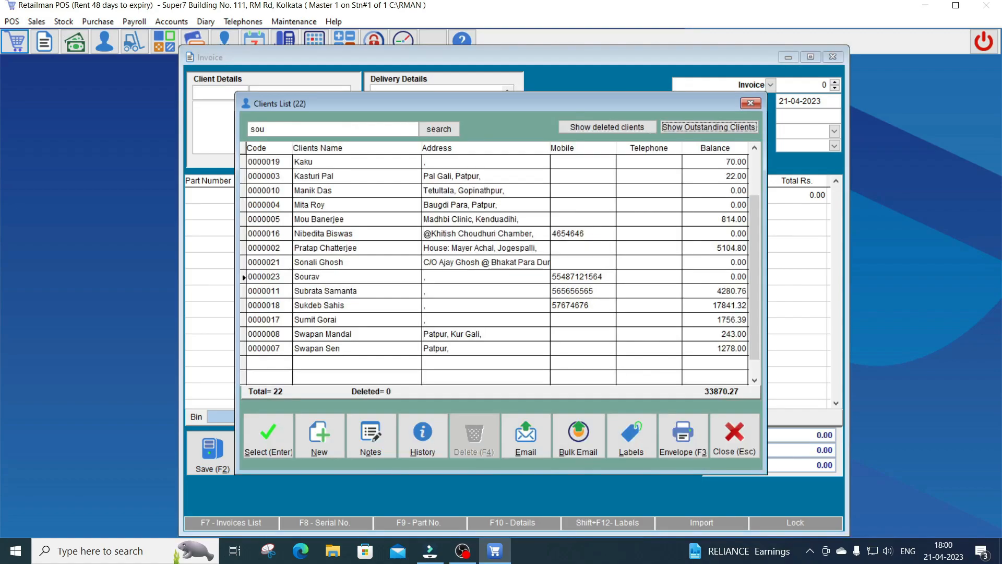
{"action": "key", "text": "Return"}
{"action": "key", "text": "F7"}
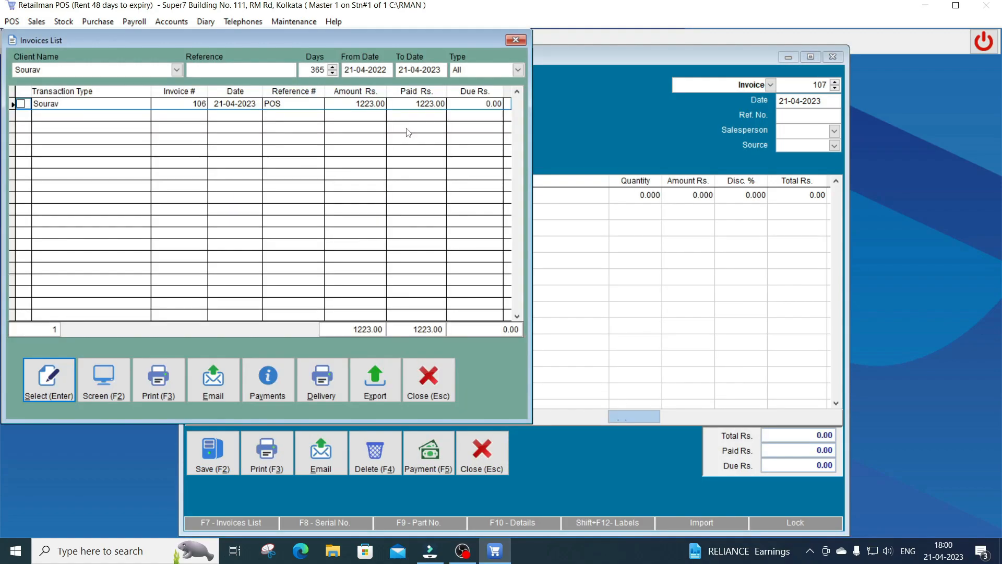
{"action": "key", "text": "Return"}
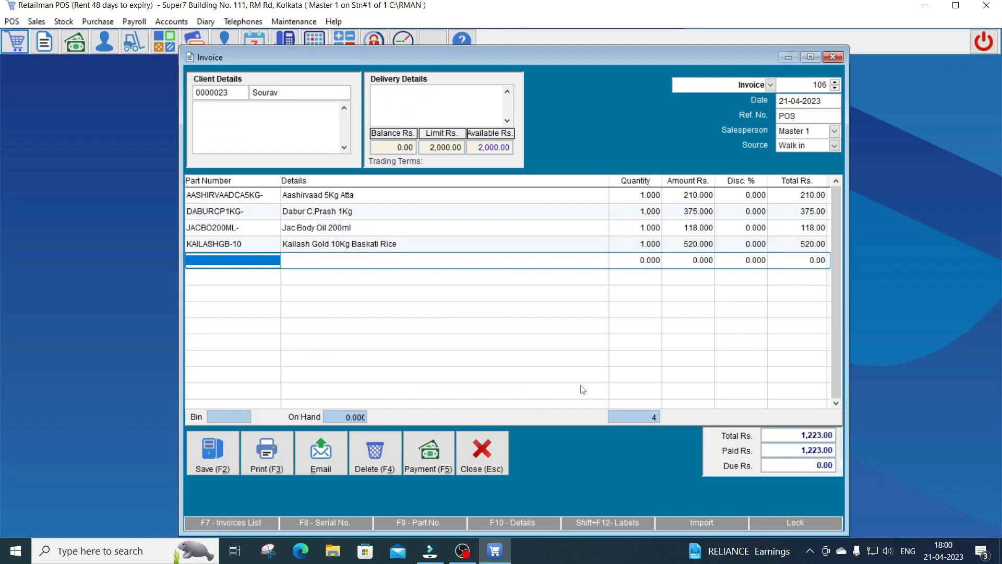
Confirm invoice 106 shows 1,223.00 paid and 0.00 due, then abandon and close it
{"action": "key", "text": "F5"}
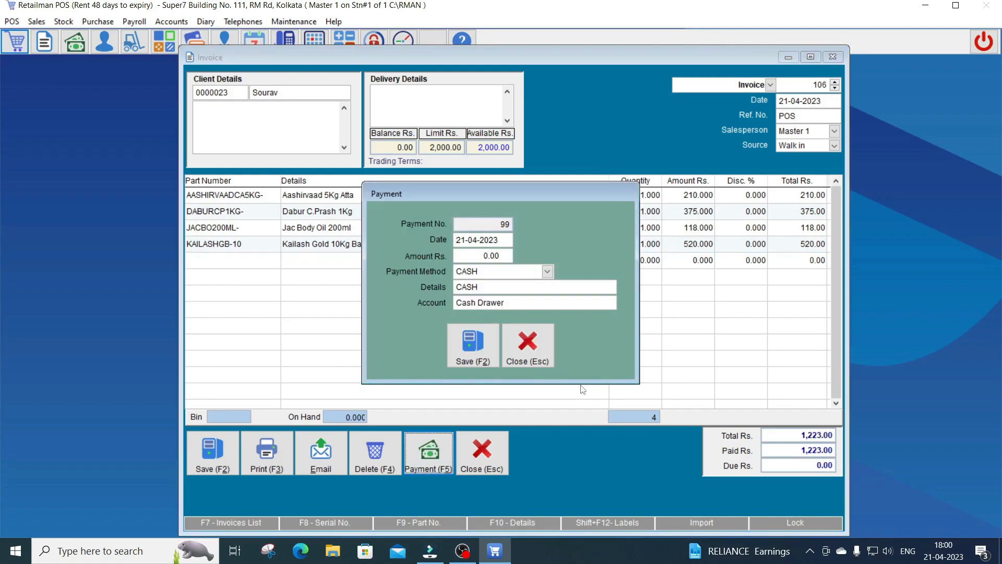
{"action": "type", "text": "223,"}
{"action": "key", "text": "Escape"}
{"action": "key", "text": "F2"}
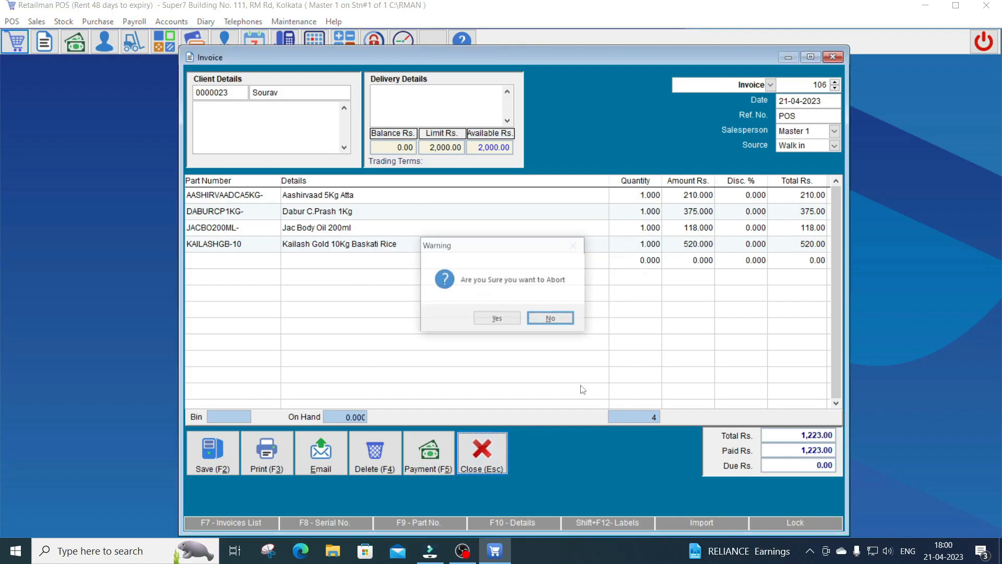
{"action": "key", "text": "Return"}
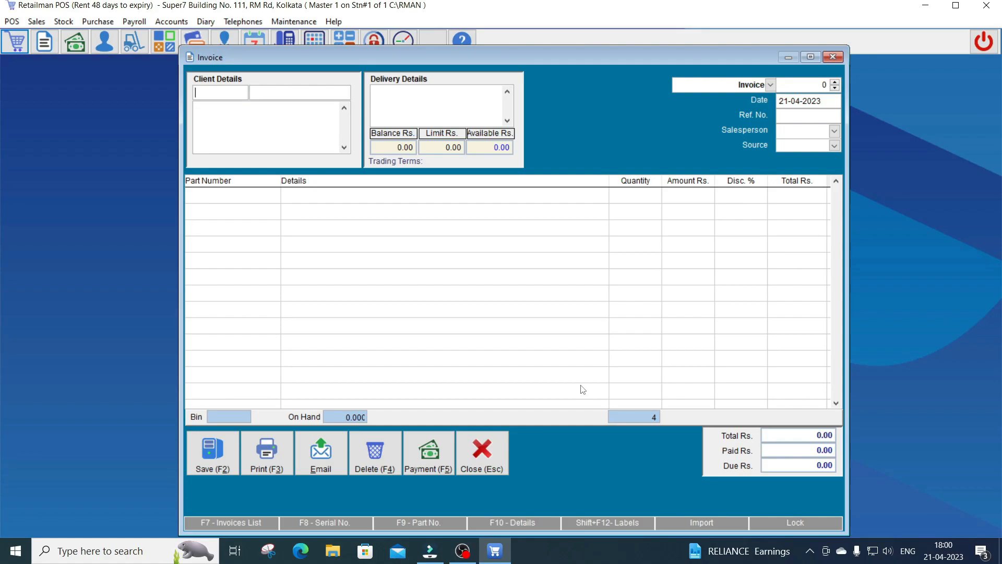
{"action": "key", "text": "Escape"}
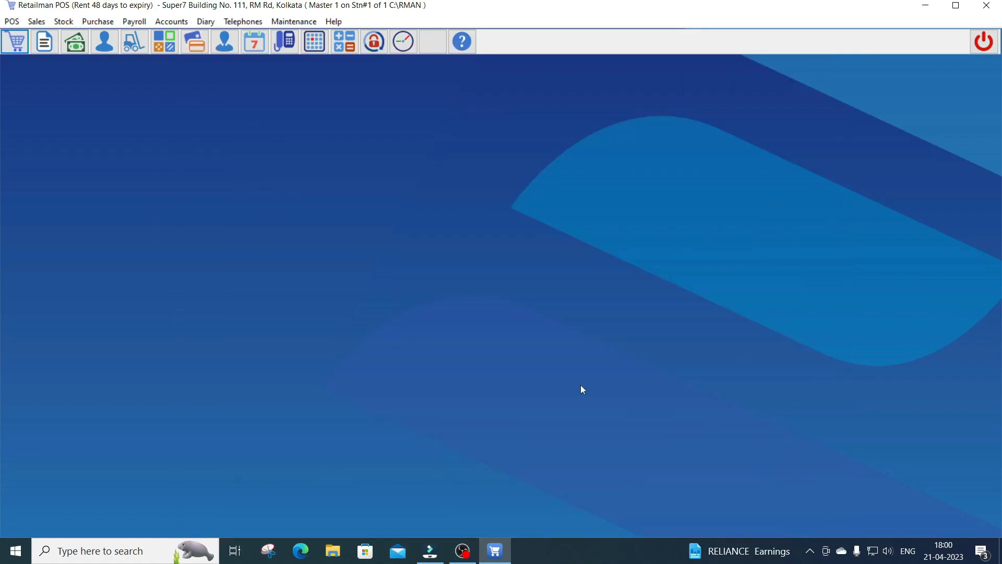
Open the POS screen and add Aashirvaad Salt 1Kg and Kailash Gold 10Kg Baskati Rice, totalling 538.00
{"action": "key", "text": "Return"}
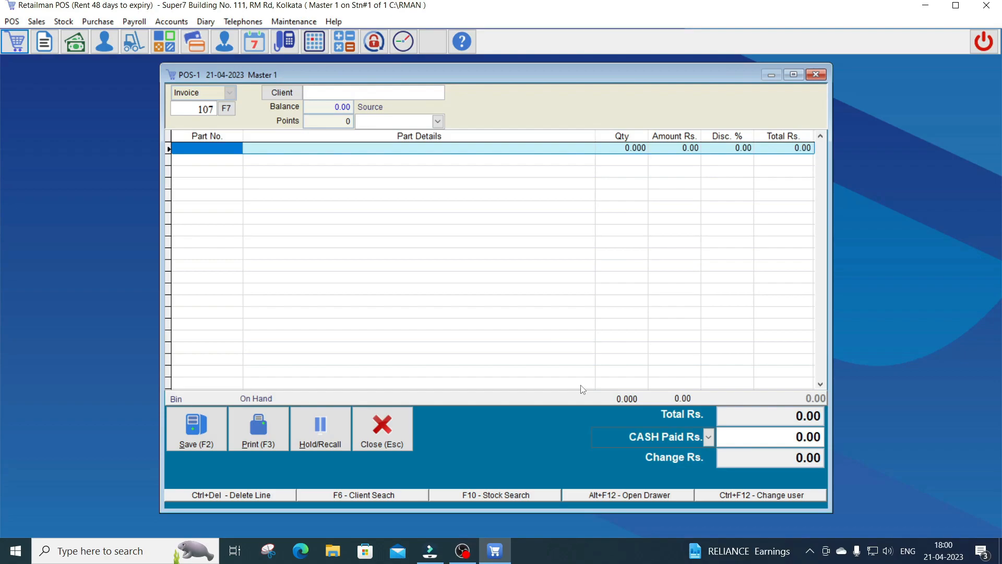
{"action": "type", "text": "a"}
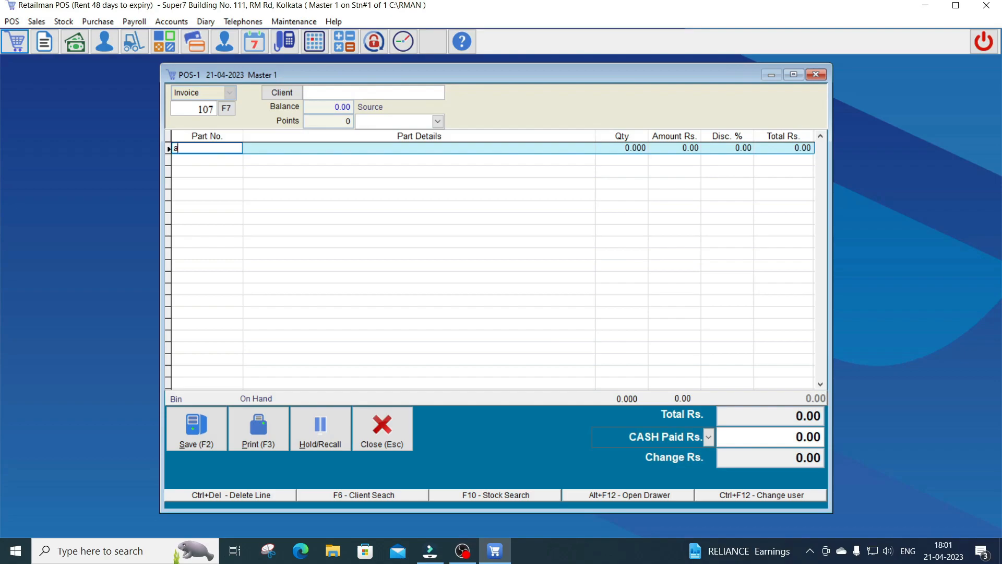
{"action": "key", "text": "Down"}
{"action": "key", "text": "Down"}
{"action": "key", "text": "Down"}
{"action": "key", "text": "Down"}
{"action": "key", "text": "Down"}
{"action": "key", "text": "Down"}
{"action": "key", "text": "Down"}
{"action": "key", "text": "Down"}
{"action": "key", "text": "Up"}
{"action": "key", "text": "Up"}
{"action": "key", "text": "Up"}
{"action": "key", "text": "Up"}
{"action": "key", "text": "Up"}
{"action": "key", "text": "Up"}
{"action": "key", "text": "Return"}
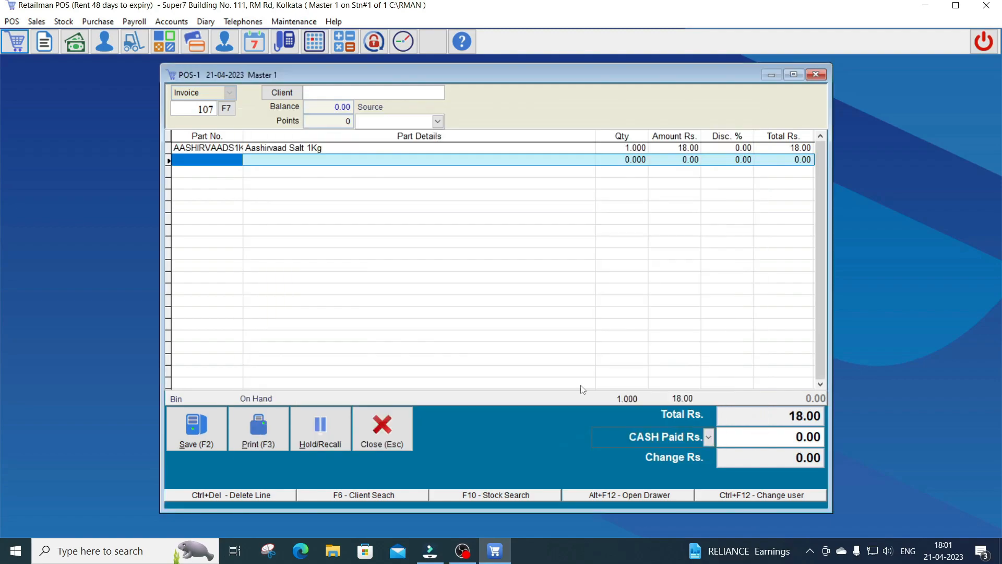
{"action": "type", "text": "k"}
{"action": "key", "text": "Down"}
{"action": "key", "text": "Down"}
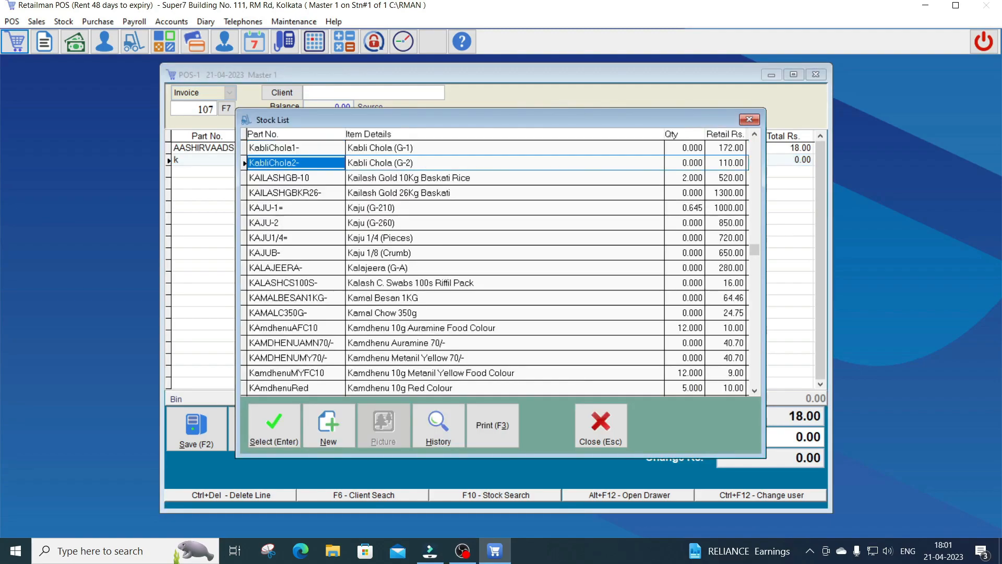
{"action": "key", "text": "Return"}
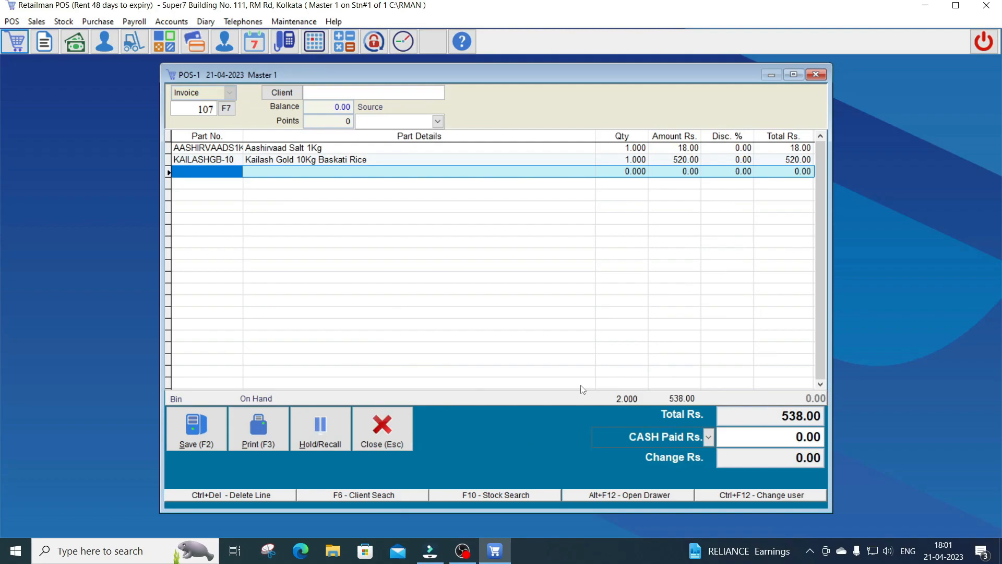
{"action": "key", "text": "F6"}
Search clients by name and attach the matching existing client to sale 107
{"action": "type", "text": "sou"}
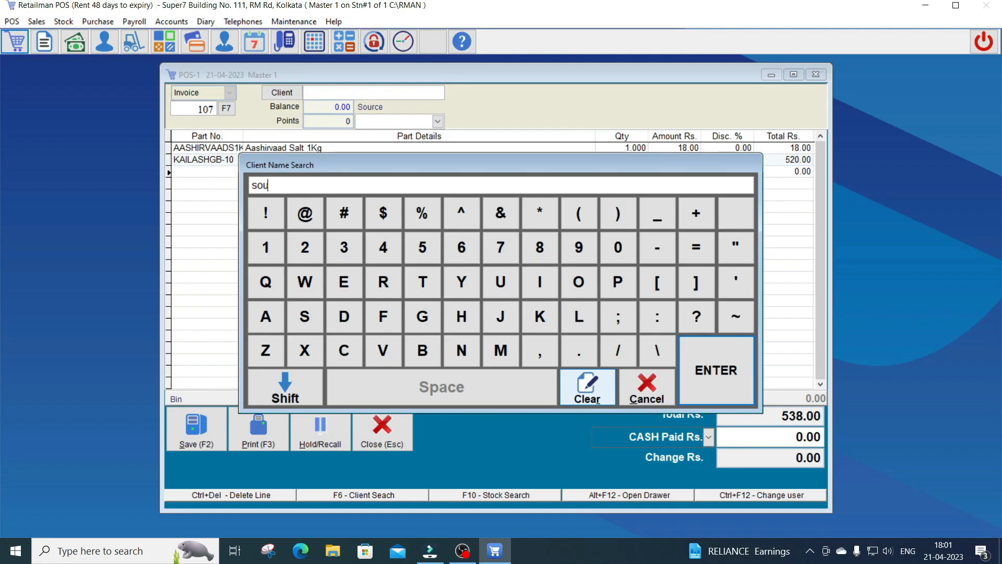
{"action": "key", "text": "Return"}
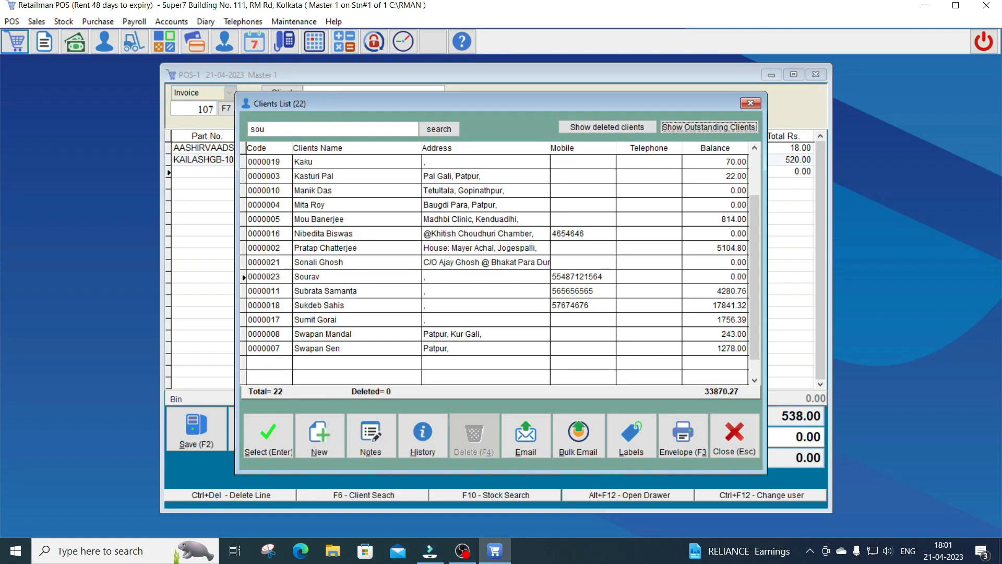
{"action": "key", "text": "Tab"}
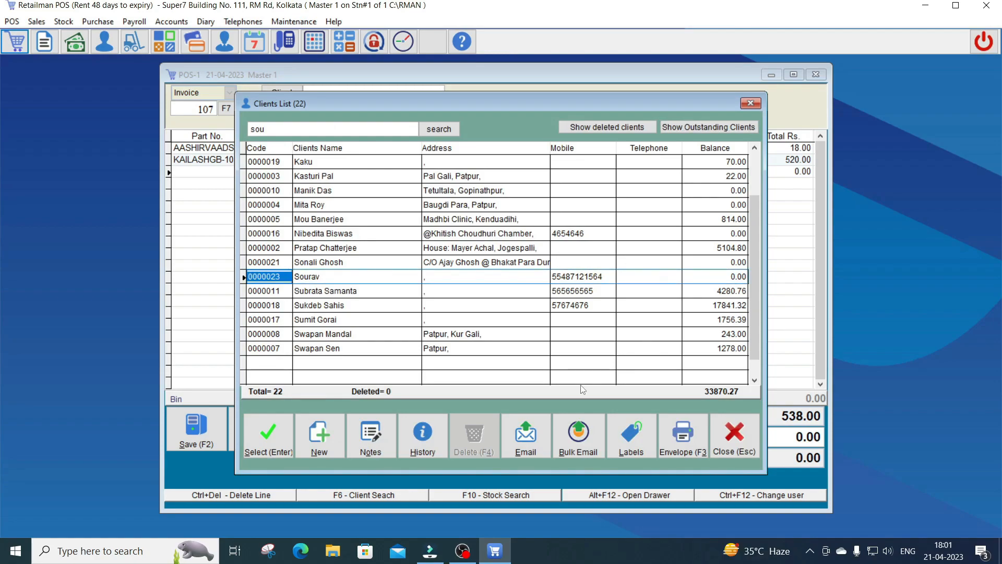
{"action": "key", "text": "Return"}
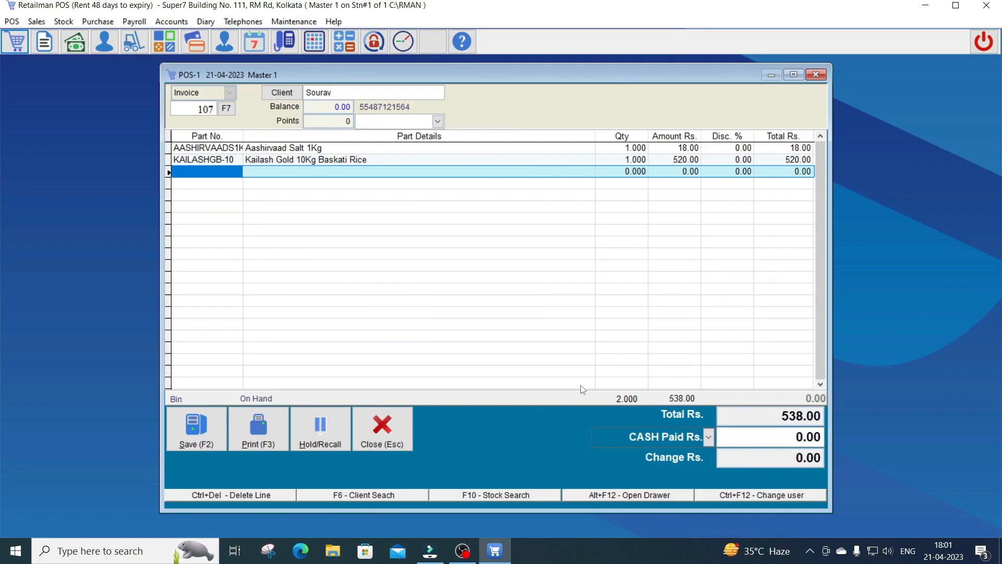
Save sale 107 with 500.00 cash and 38.00 on account, dismissing the cash drawer error
{"action": "key", "text": "F2"}
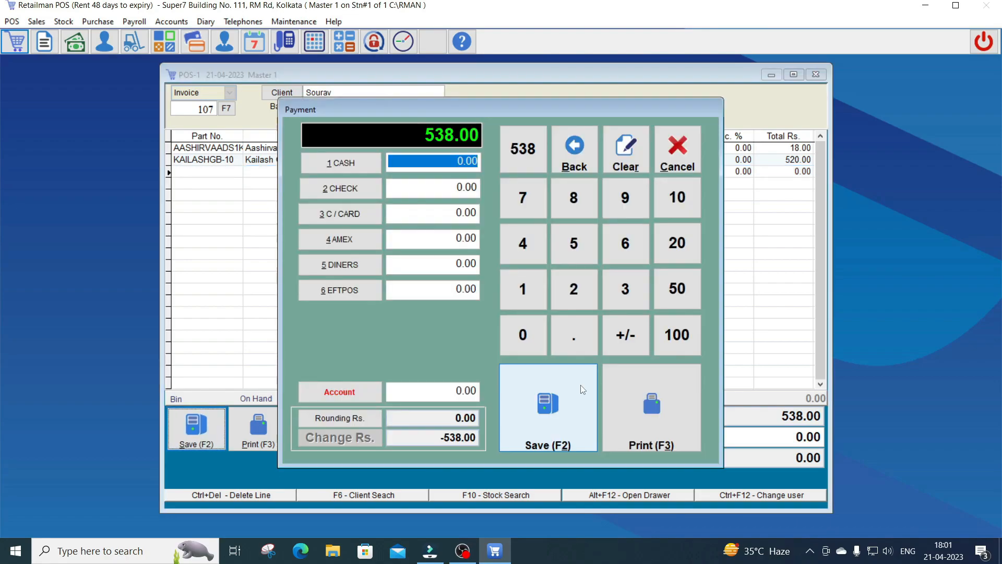
{"action": "type", "text": "500"}
{"action": "left_click", "coordinate": [431, 187]}
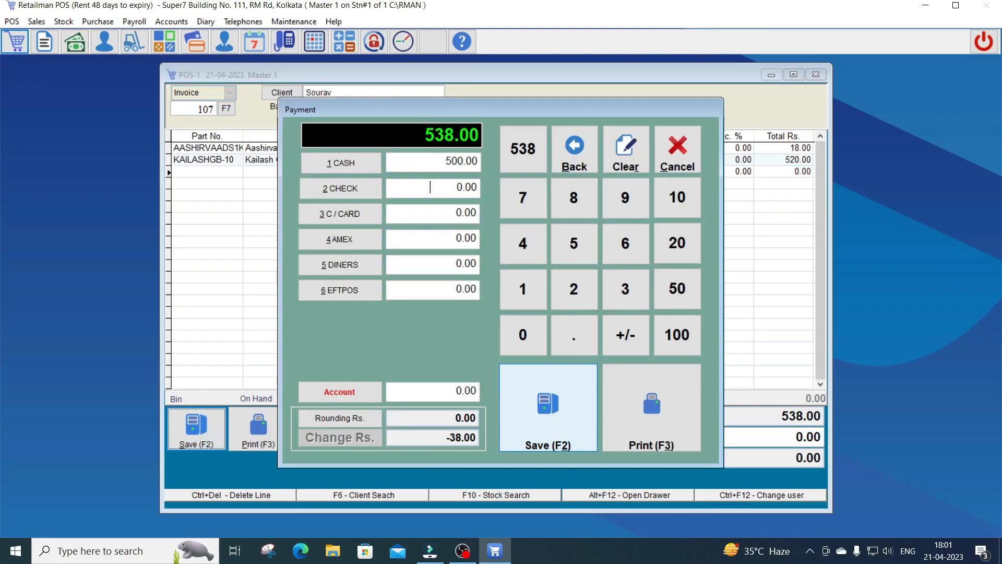
{"action": "type", "text": "38"}
{"action": "key", "text": "Return"}
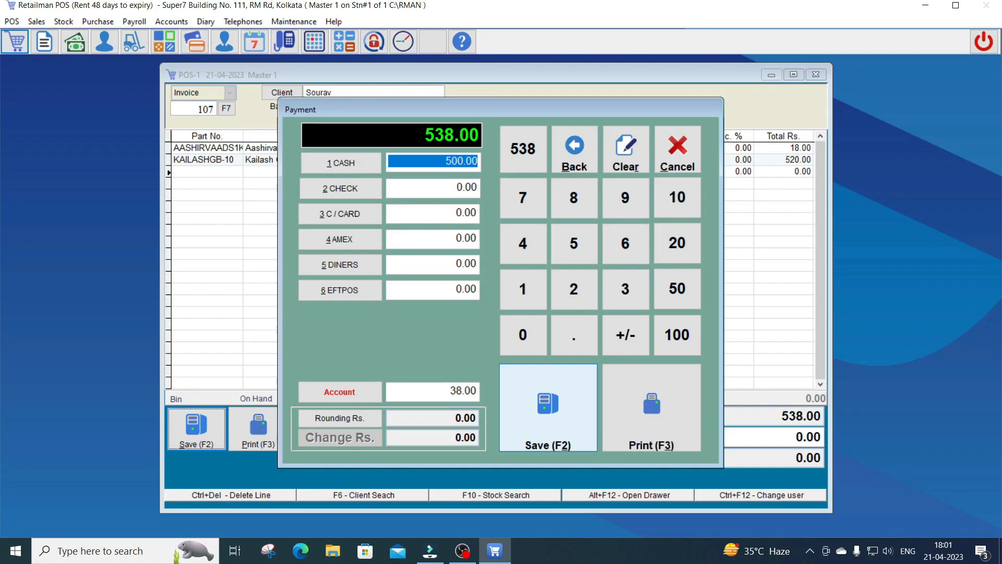
{"action": "left_click", "coordinate": [581, 387]}
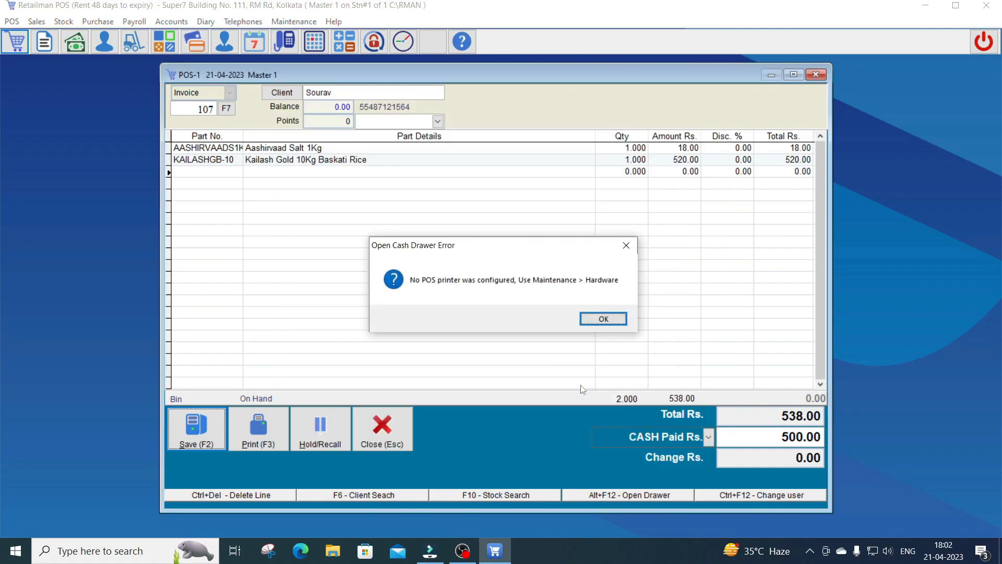
{"action": "key", "text": "Return"}
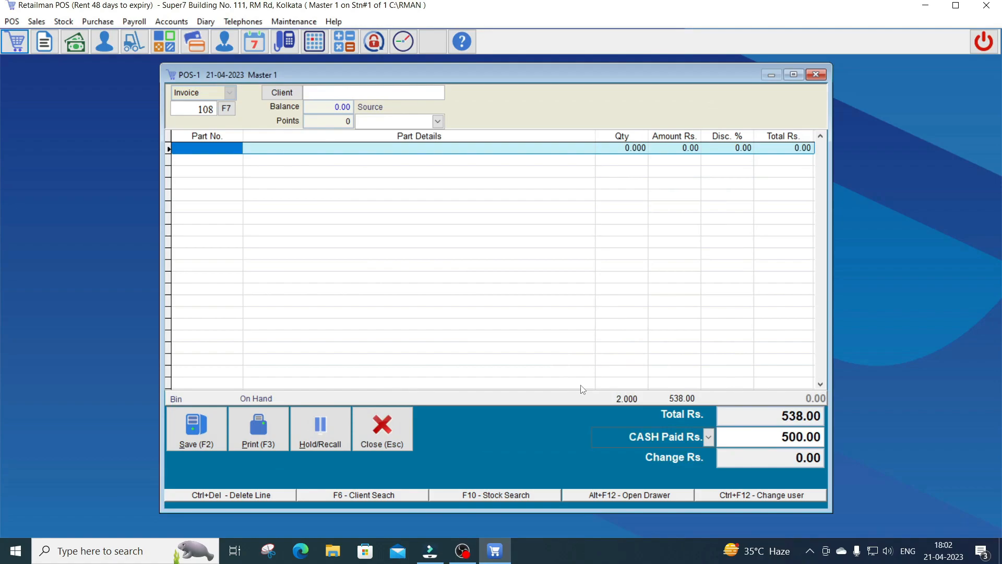
Open Sales > Invoicing, pick the client by name and list their invoices
{"action": "key", "text": "alt"}
{"action": "key", "text": "Right"}
{"action": "key", "text": "Down"}
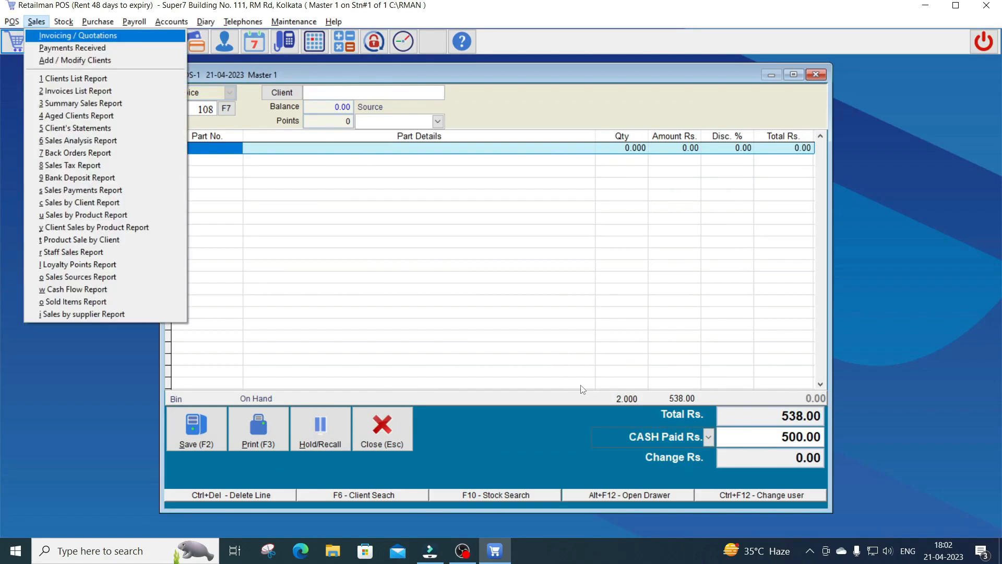
{"action": "key", "text": "Return"}
{"action": "type", "text": "sou"}
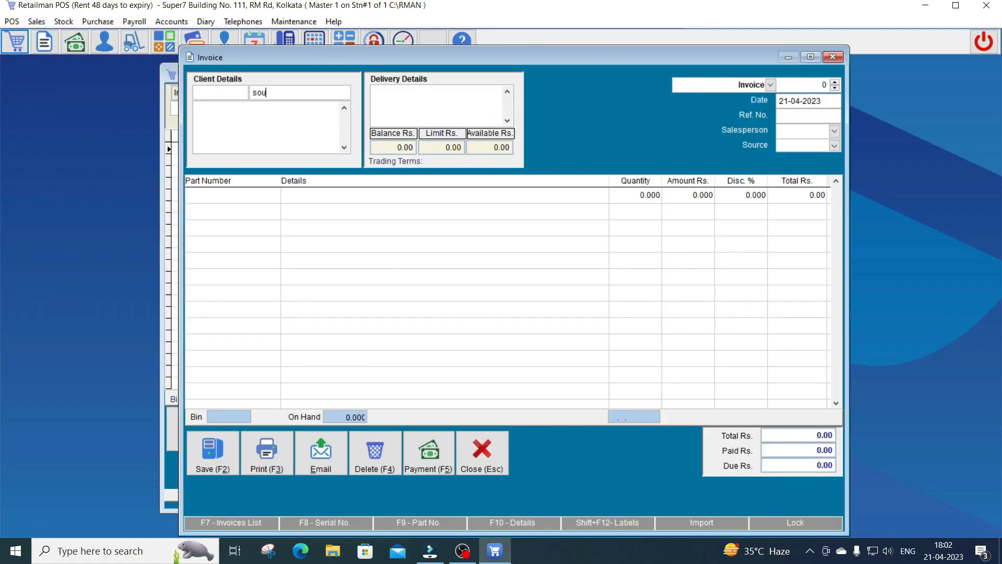
{"action": "key", "text": "Return"}
{"action": "key", "text": "Down"}
{"action": "key", "text": "Down"}
{"action": "key", "text": "Down"}
{"action": "key", "text": "Down"}
{"action": "key", "text": "Up"}
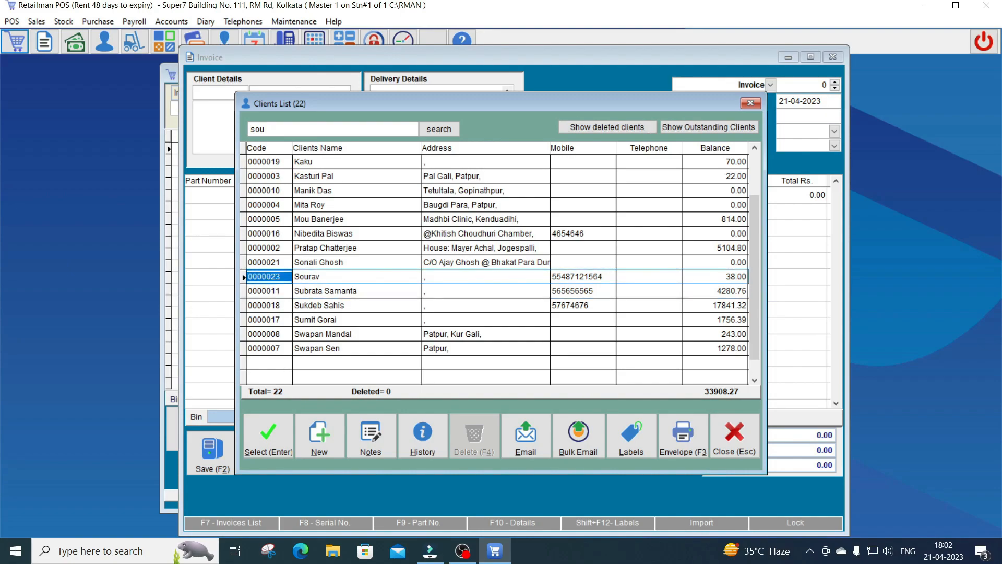
{"action": "key", "text": "Return"}
{"action": "key", "text": "F7"}
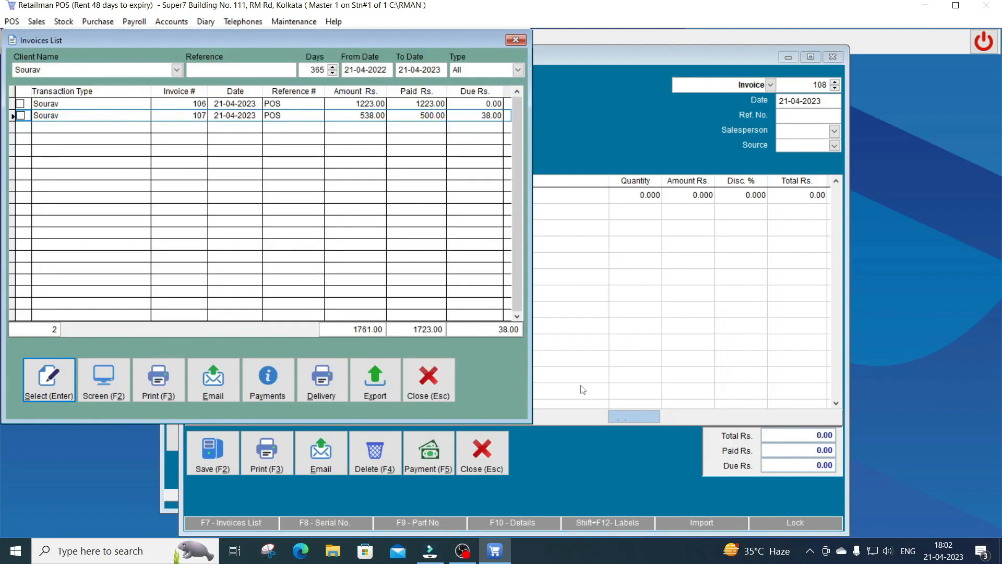
Review invoices 106 and 107, with 107 still 38.00 due, then close back to POS-1
{"action": "left_click_drag", "start_coordinate": [196, 42], "coordinate": [428, 89]}
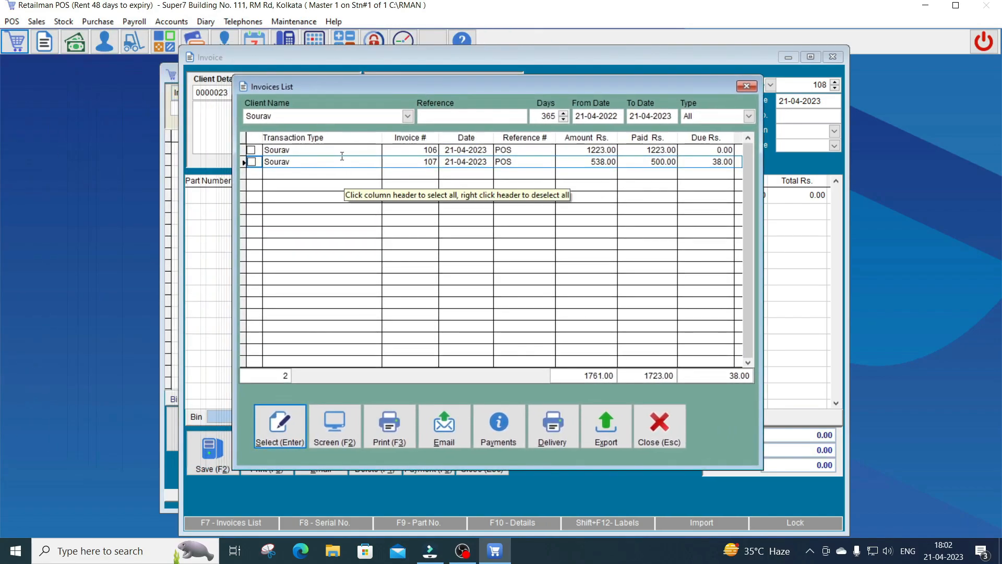
{"action": "left_click", "coordinate": [398, 150]}
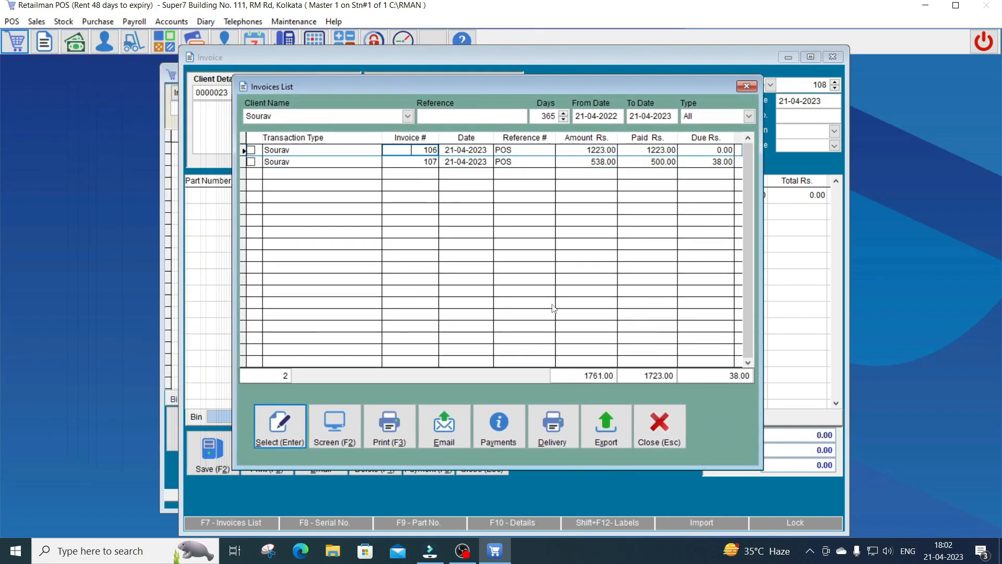
{"action": "key", "text": "Right"}
{"action": "key", "text": "Right"}
{"action": "key", "text": "Right"}
{"action": "key", "text": "Right"}
{"action": "key", "text": "Right"}
{"action": "key", "text": "Right"}
{"action": "key", "text": "Right"}
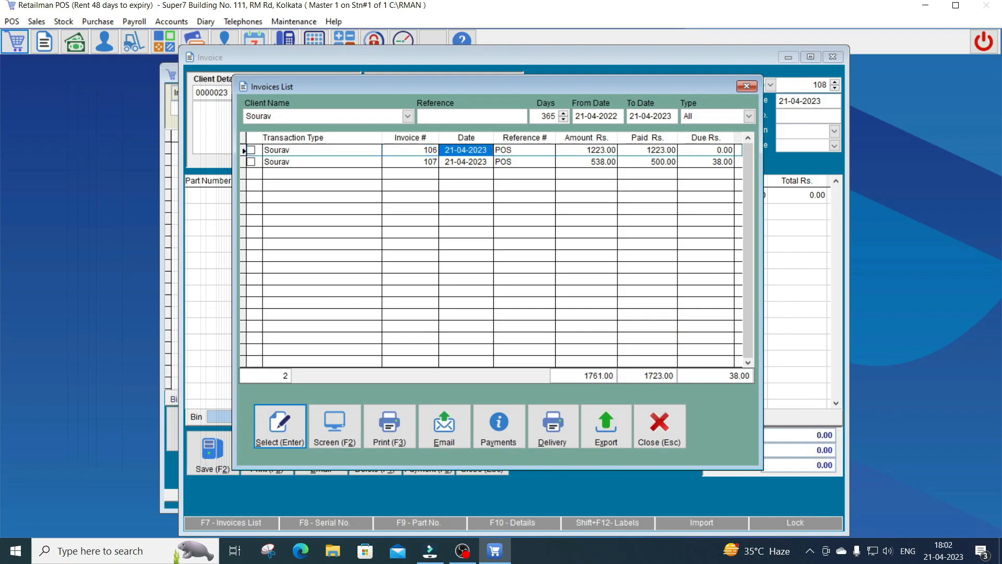
{"action": "key", "text": "Down"}
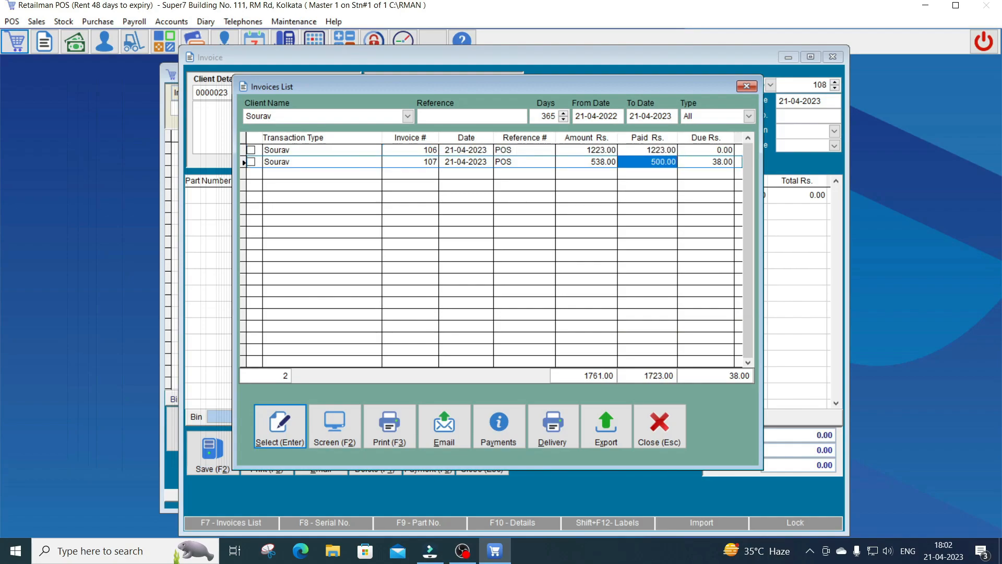
{"action": "key", "text": "Left"}
{"action": "key", "text": "Right"}
{"action": "key", "text": "Right"}
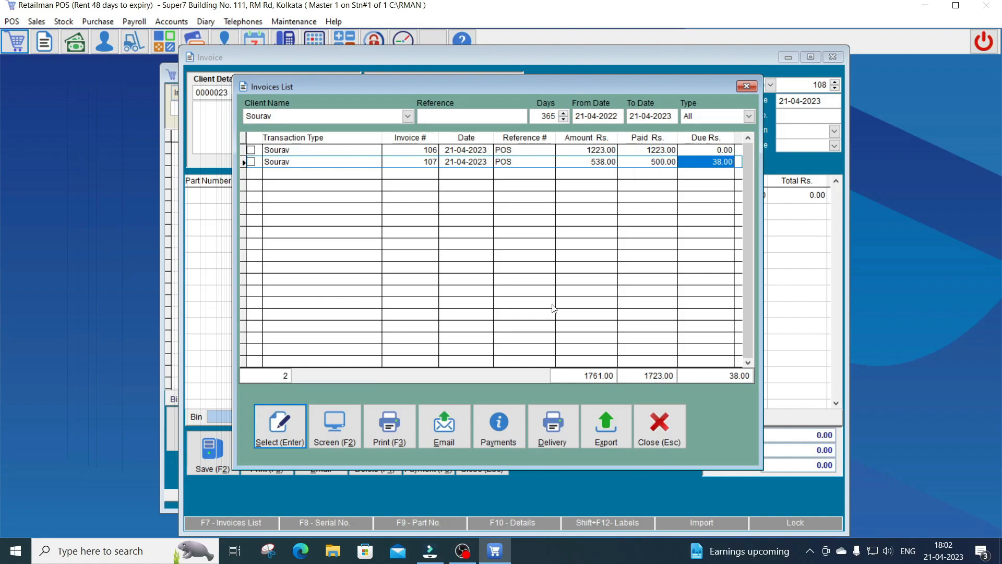
{"action": "key", "text": "Return"}
{"action": "key", "text": "Escape"}
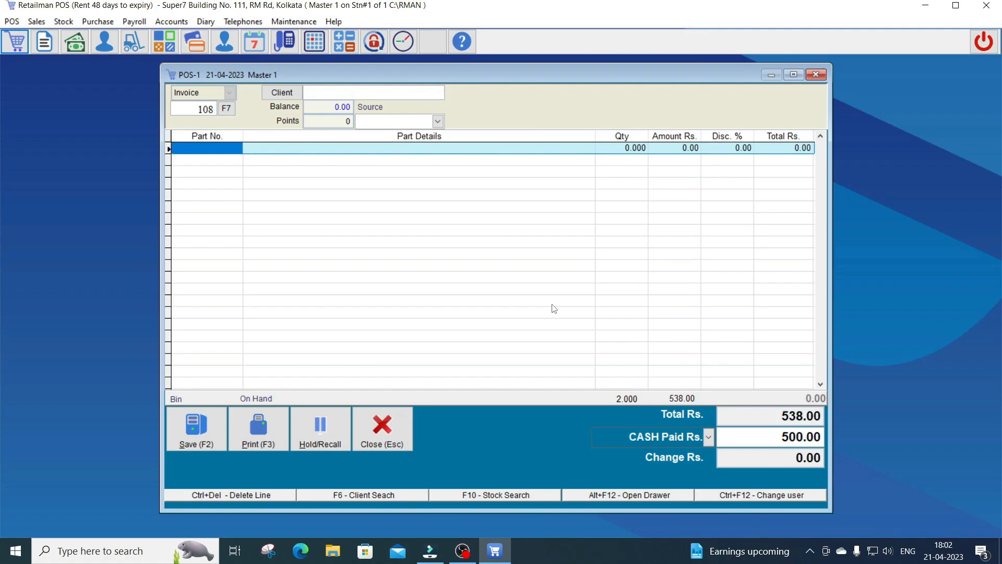
Open Sales > Invoicing / Quotations to get a blank invoice dated 21-04-2023
{"action": "key", "text": "alt"}
{"action": "key", "text": "Right"}
{"action": "key", "text": "Down"}
{"action": "key", "text": "Return"}
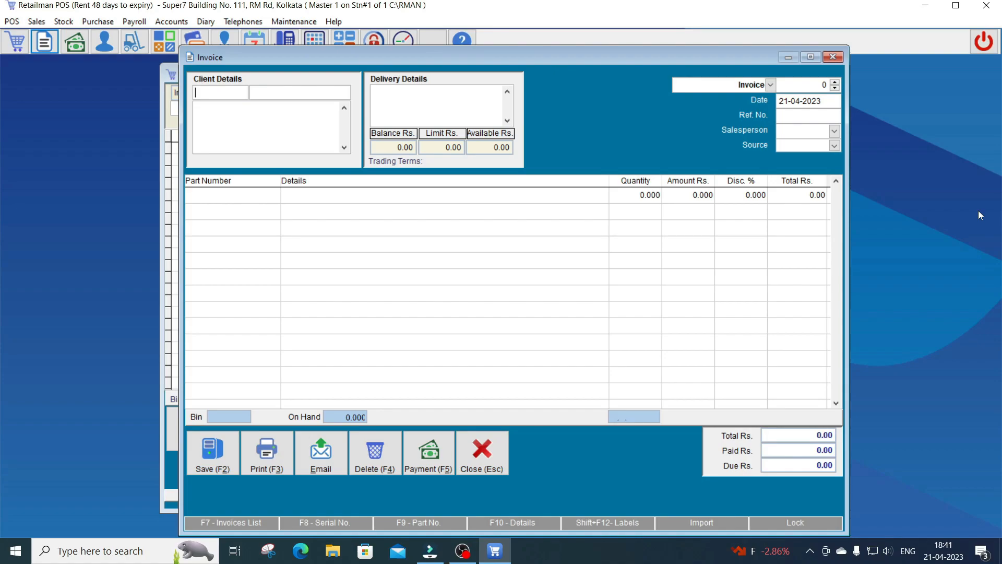
Search clients by name and choose the client with the 814.00 balance for invoice 108
{"action": "key", "text": "Tab"}
{"action": "type", "text": "mou"}
{"action": "key", "text": "Return"}
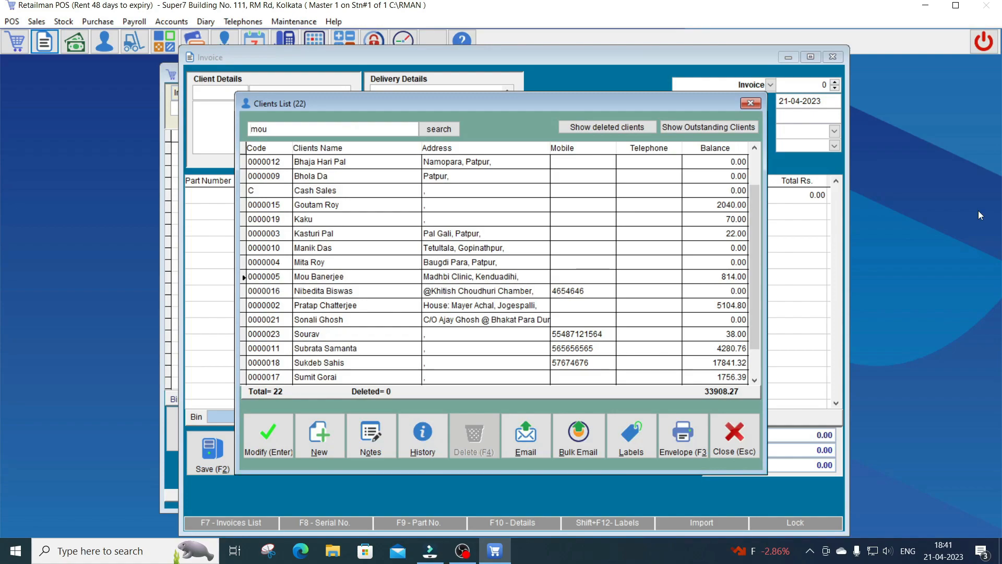
{"action": "key", "text": "Tab"}
{"action": "key", "text": "Tab"}
{"action": "key", "text": "Tab"}
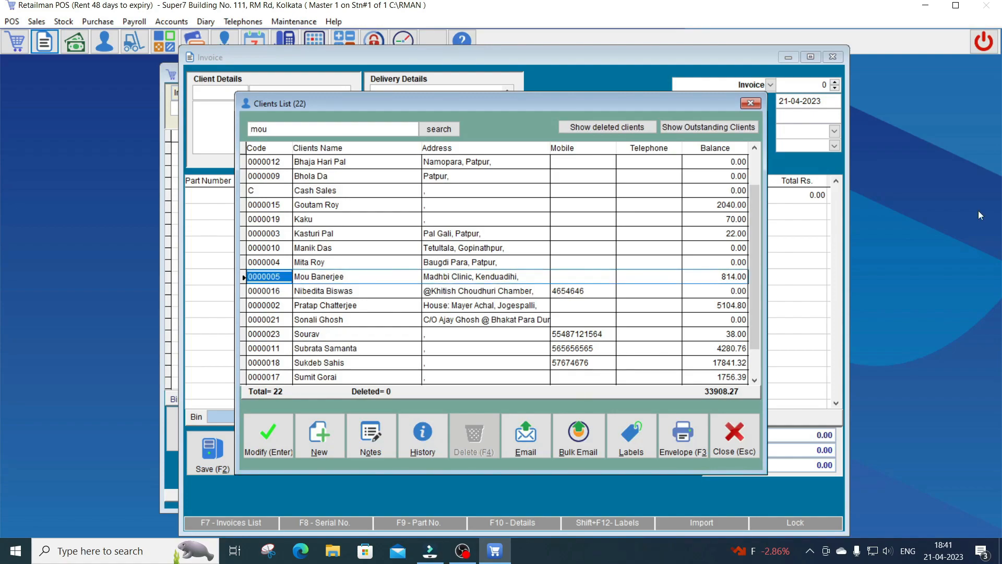
{"action": "key", "text": "Tab"}
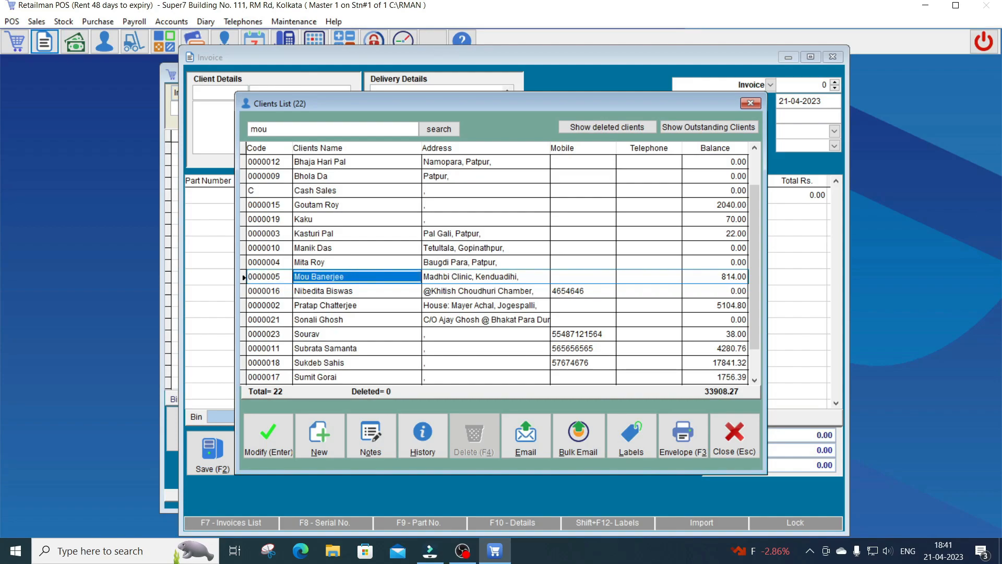
{"action": "key", "text": "Return"}
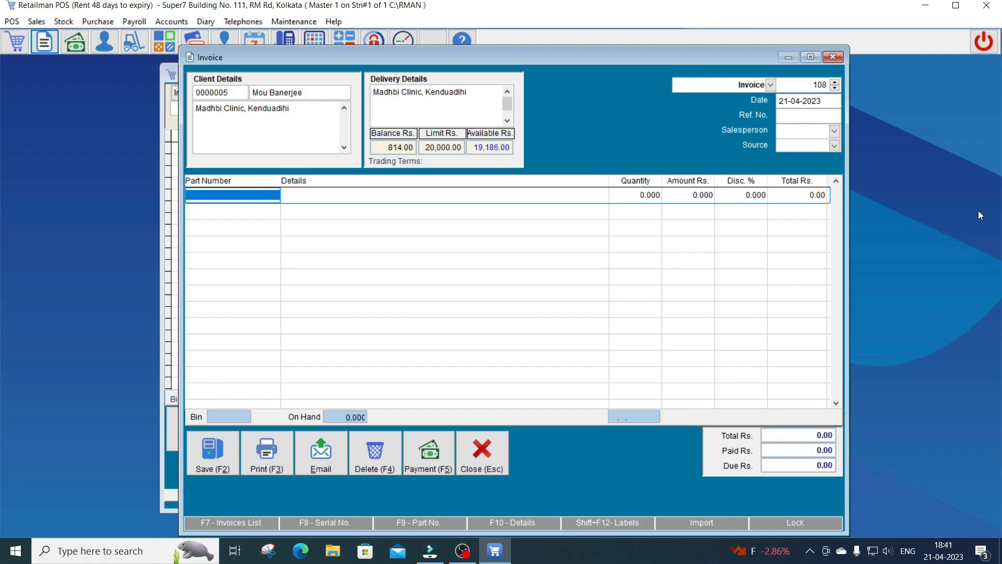
{"action": "key", "text": "F7"}
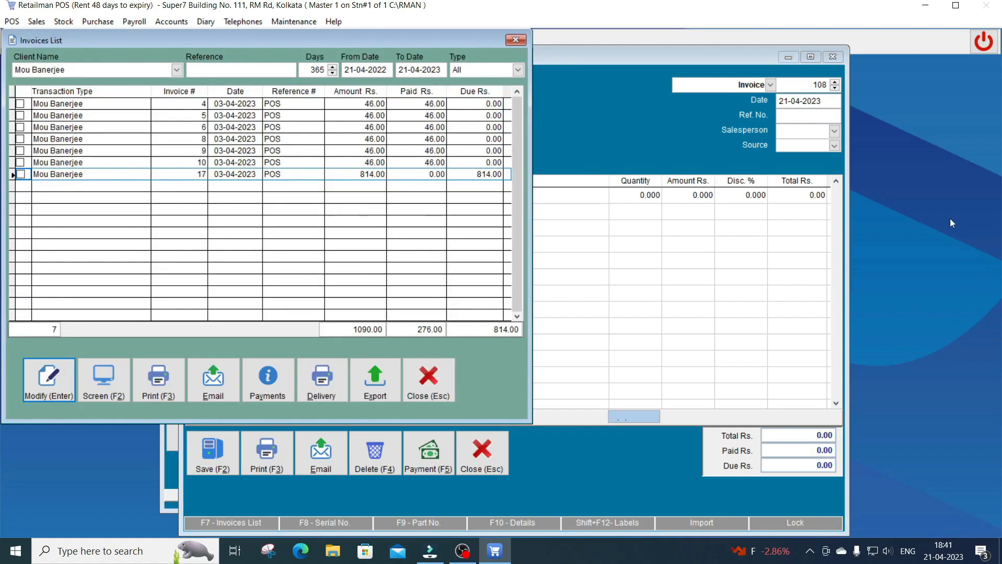
{"action": "left_click_drag", "start_coordinate": [115, 43], "coordinate": [362, 102]}
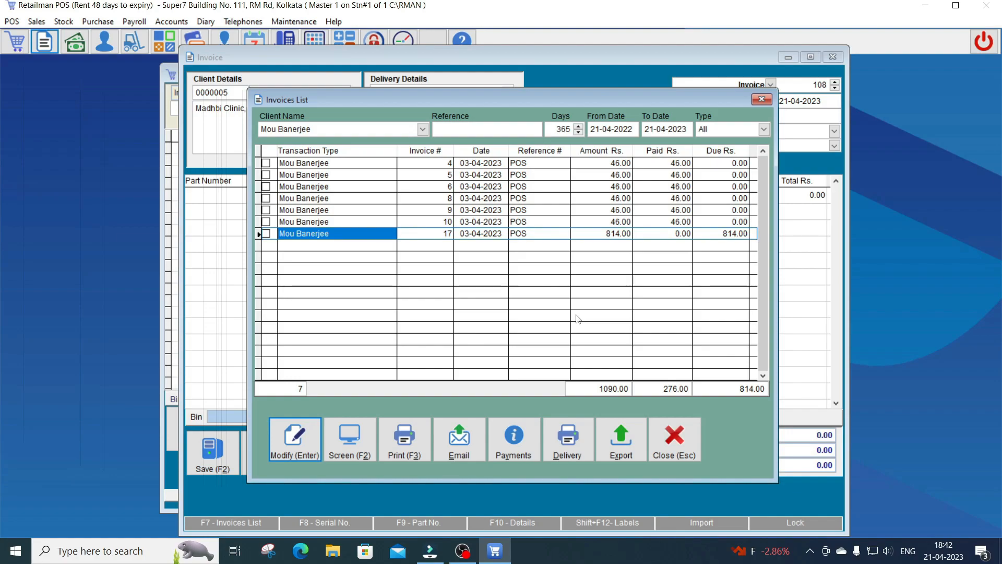
{"action": "key", "text": "Return"}
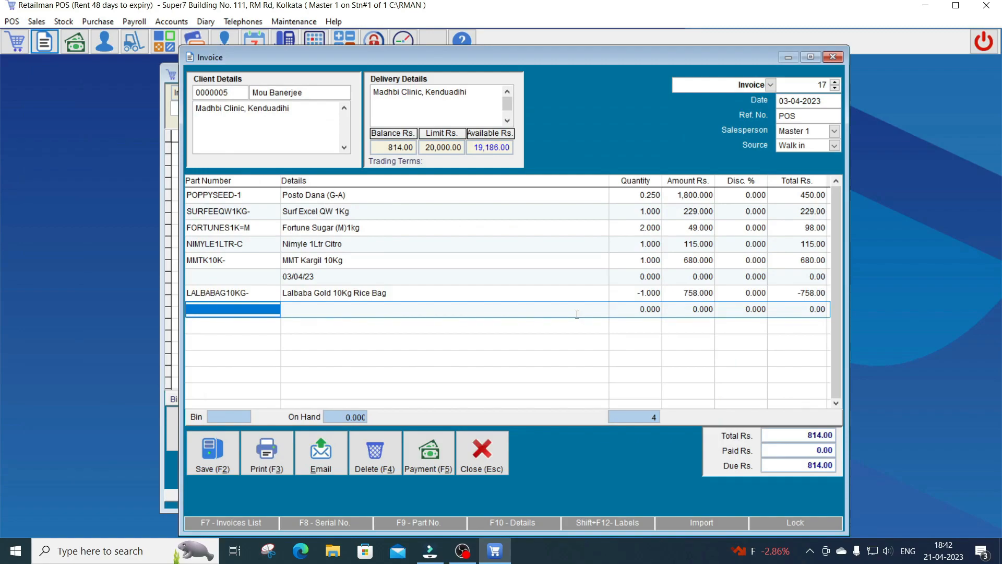
Add the note line '21/04/23 (son)' to invoice 17
{"action": "key", "text": "Return"}
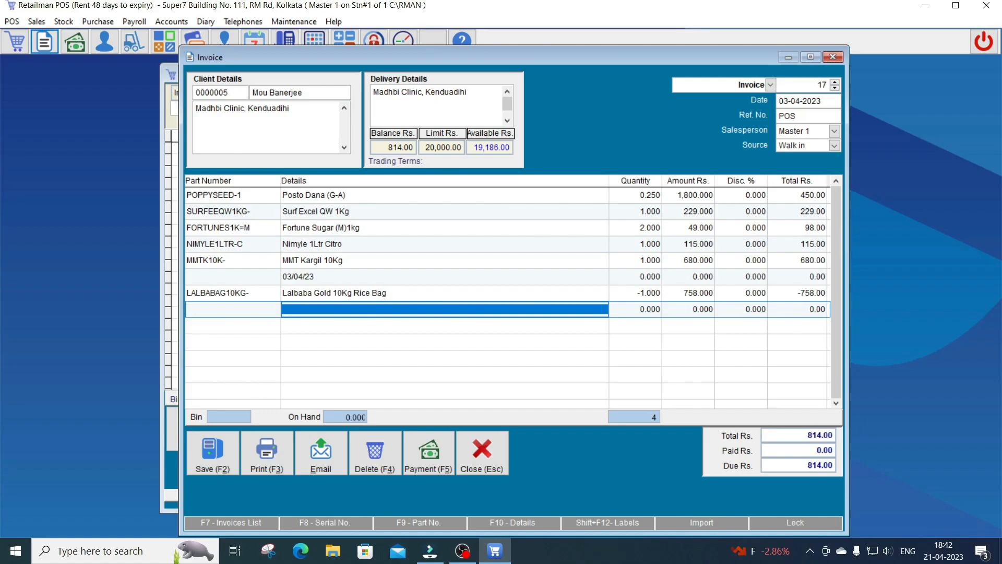
{"action": "type", "text": "21"}
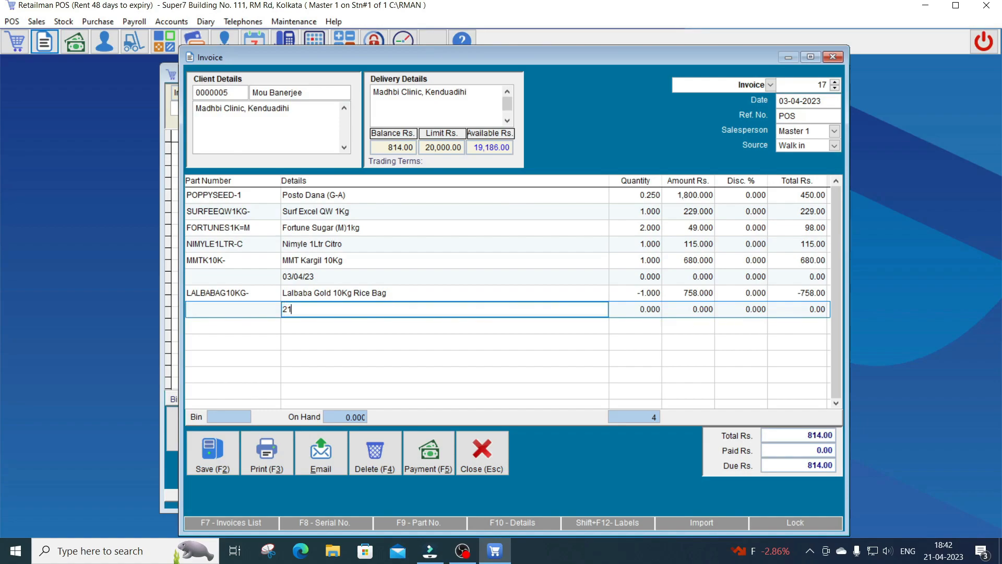
{"action": "type", "text": "/04/23 ()"}
{"action": "key", "text": "Left"}
{"action": "type", "text": "son"}
{"action": "key", "text": "Return"}
Add Hajmola 120n Anardana and 0.2 of Jeera (Gota) to the invoice
{"action": "key", "text": "Down"}
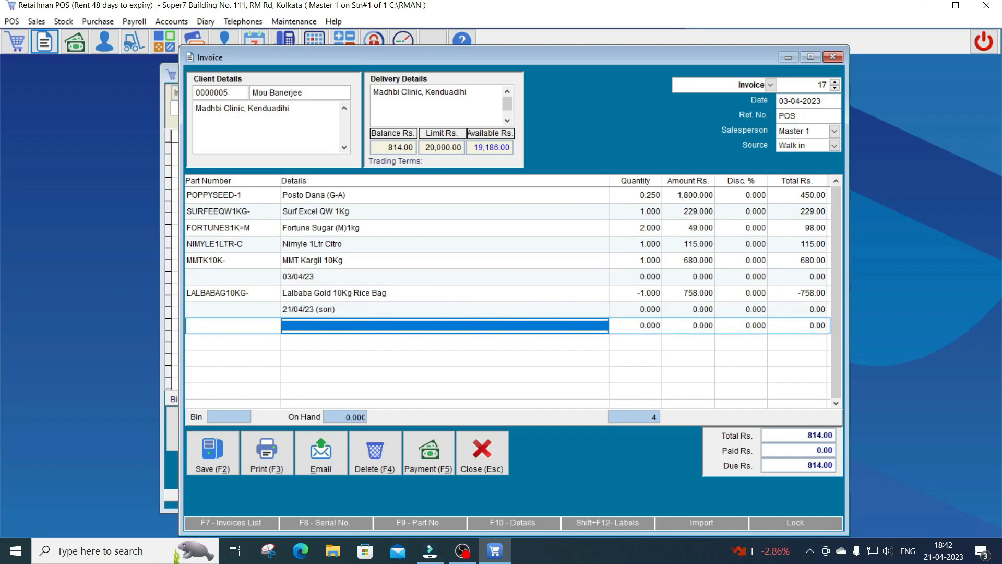
{"action": "key", "text": "Left"}
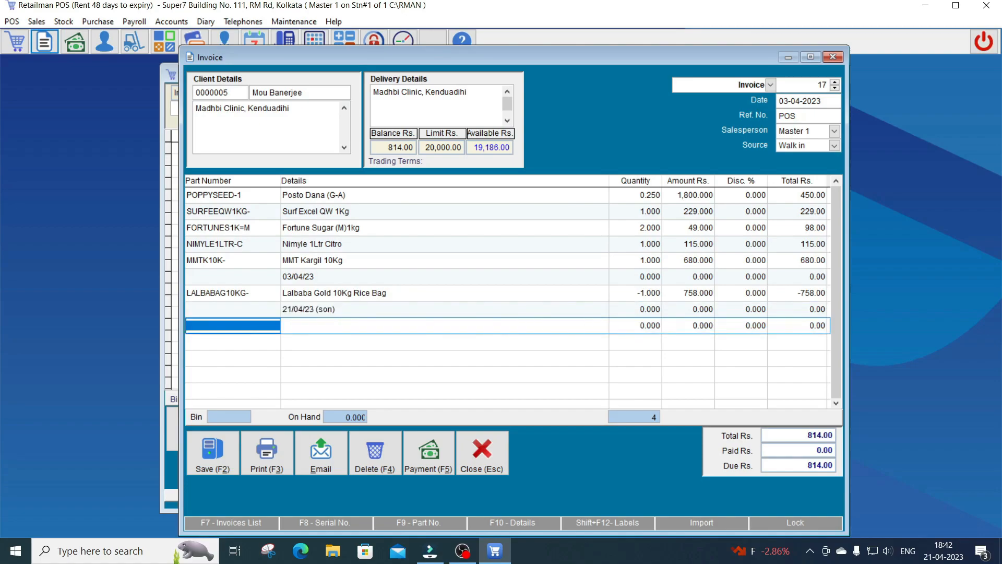
{"action": "type", "text": "h"}
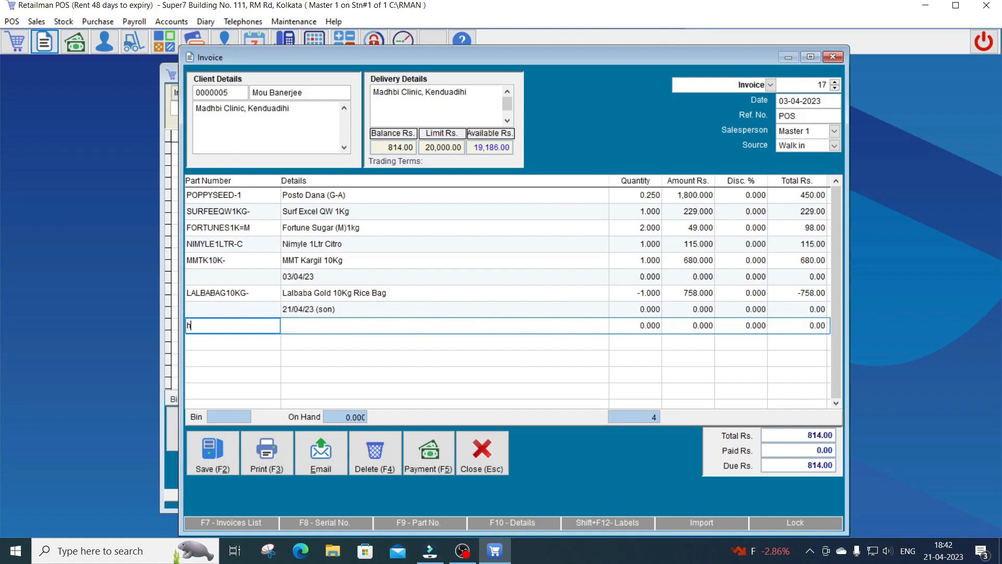
{"action": "key", "text": "Down"}
{"action": "key", "text": "Down"}
{"action": "key", "text": "Down"}
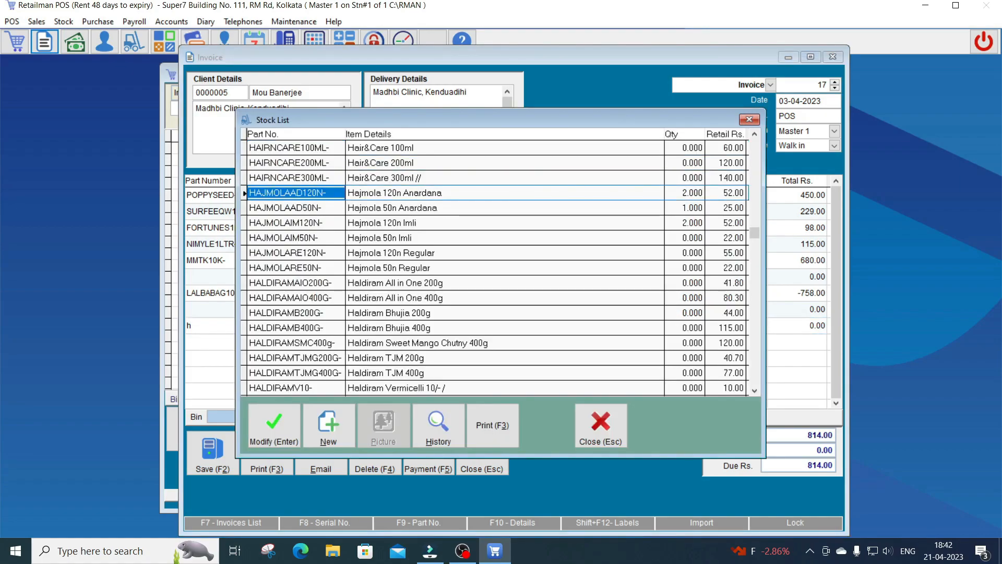
{"action": "key", "text": "Return"}
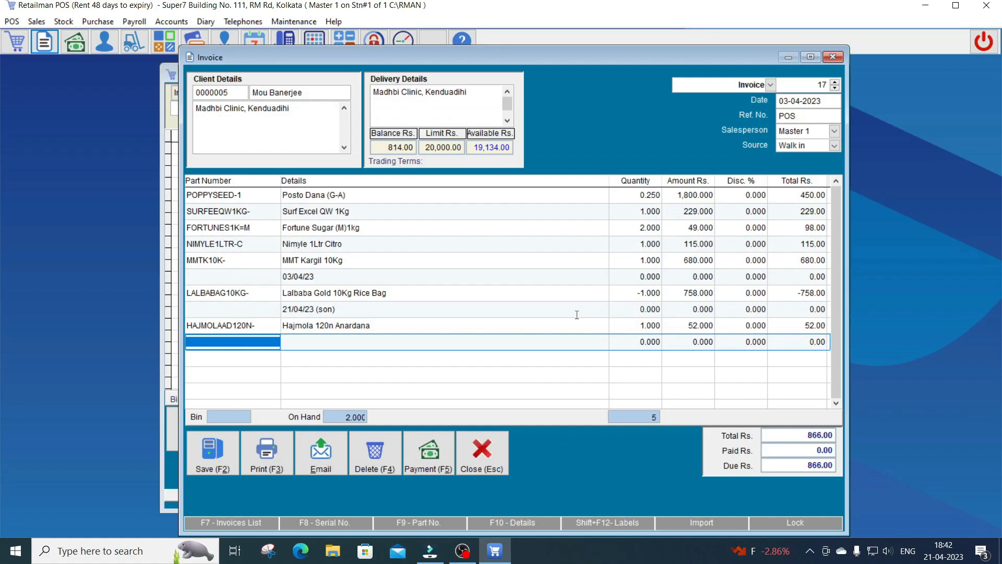
{"action": "type", "text": "j"}
{"action": "key", "text": "Return"}
{"action": "double_click", "coordinate": [576, 314]}
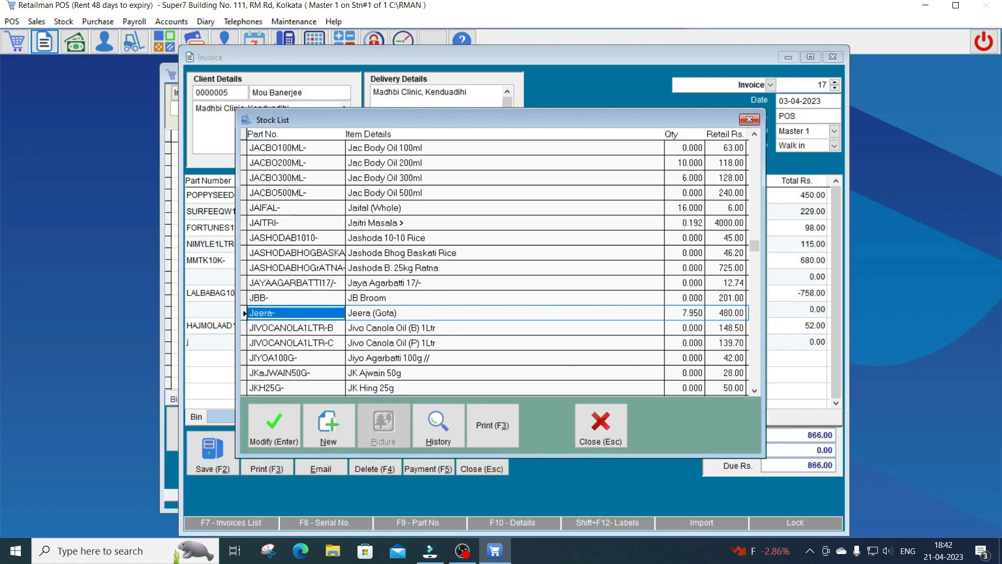
{"action": "type", "text": ".2"}
{"action": "key", "text": "Return"}
{"action": "key", "text": "Return"}
{"action": "key", "text": "Return"}
{"action": "key", "text": "Return"}
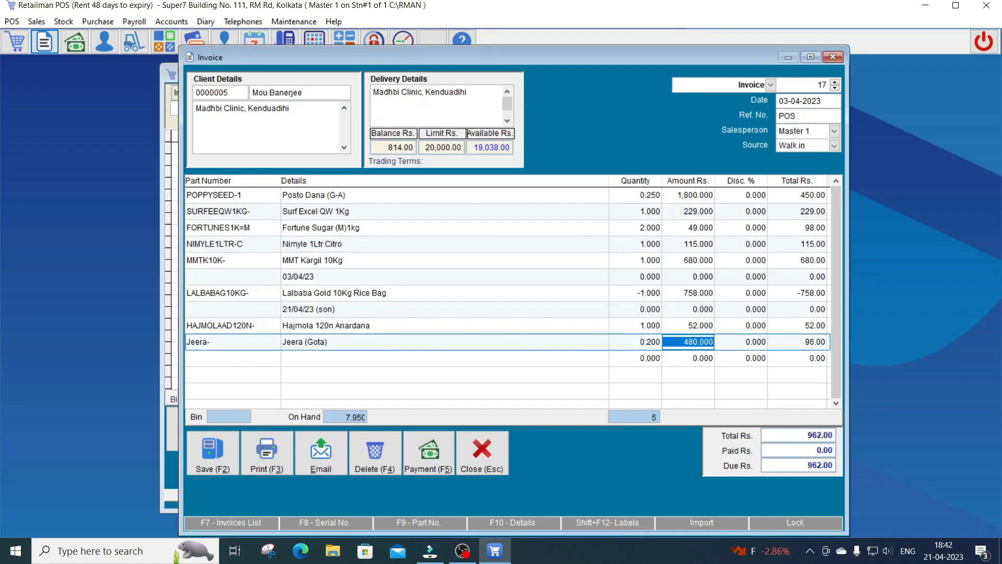
Add Lakme Fw 50g Blush & Glow and save invoice 17 at 1,077.00
{"action": "type", "text": "l"}
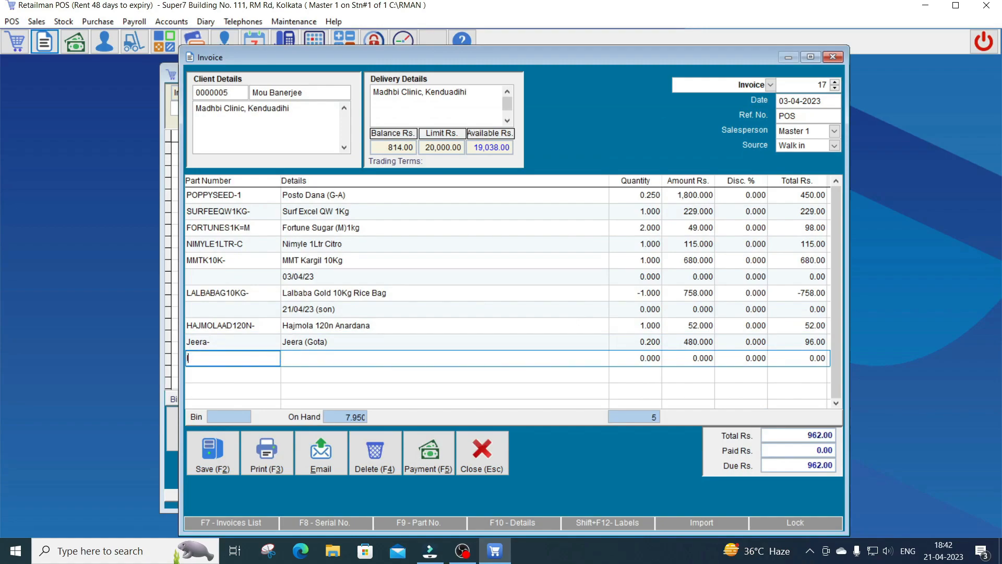
{"action": "key", "text": "Down"}
{"action": "key", "text": "Down"}
{"action": "key", "text": "Down"}
{"action": "key", "text": "Down"}
{"action": "key", "text": "Down"}
{"action": "key", "text": "Down"}
{"action": "key", "text": "Down"}
{"action": "key", "text": "Down"}
{"action": "key", "text": "Down"}
{"action": "key", "text": "Down"}
{"action": "key", "text": "Down"}
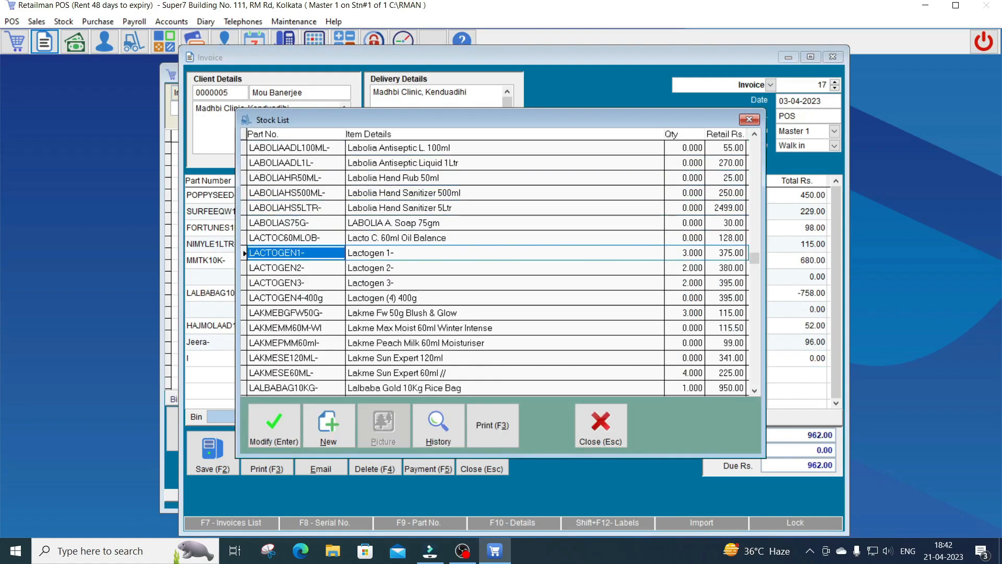
{"action": "key", "text": "Return"}
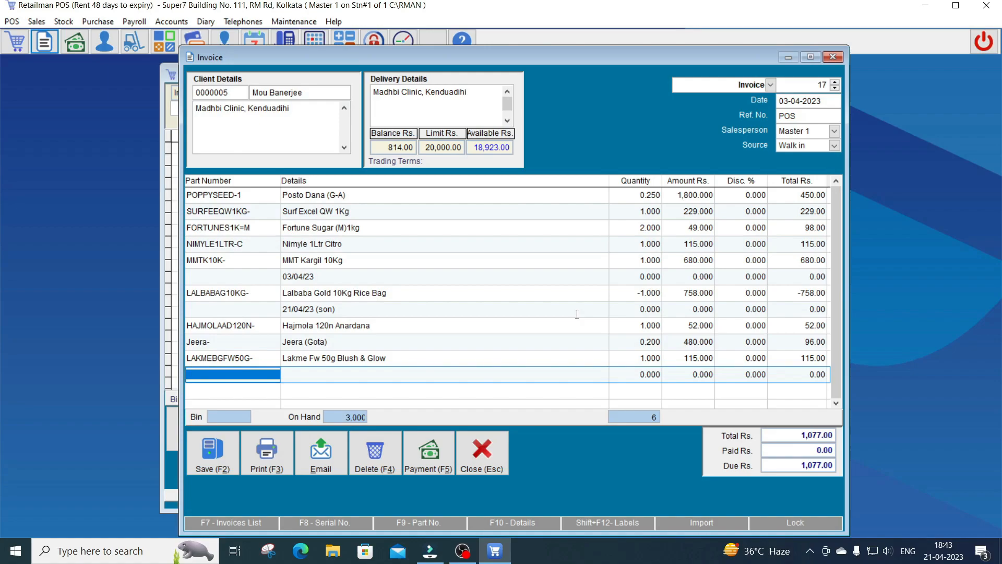
{"action": "key", "text": "F2"}
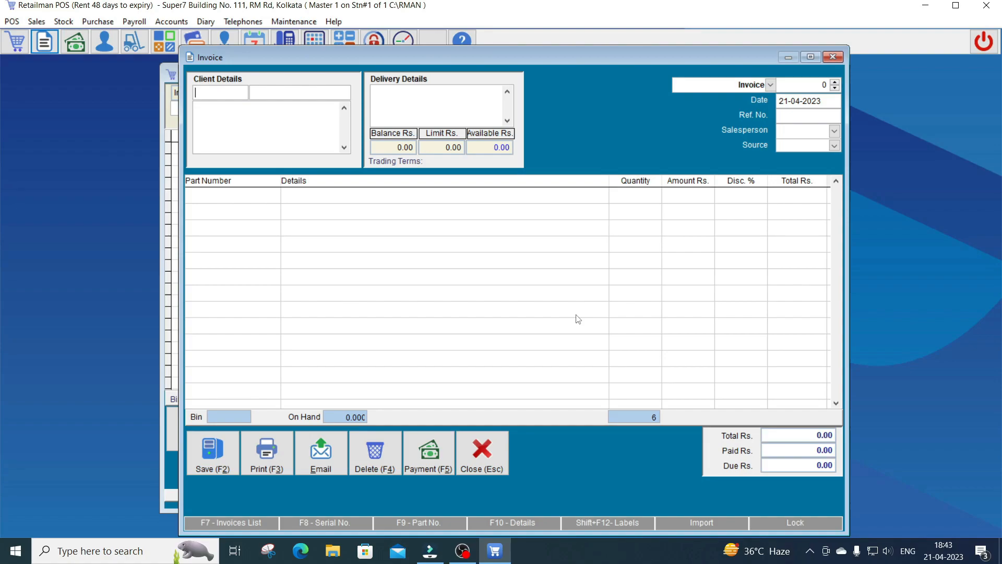
Select the client again and reopen invoice 17 for editing
{"action": "key", "text": "Tab"}
{"action": "type", "text": "mou"}
{"action": "key", "text": "Return"}
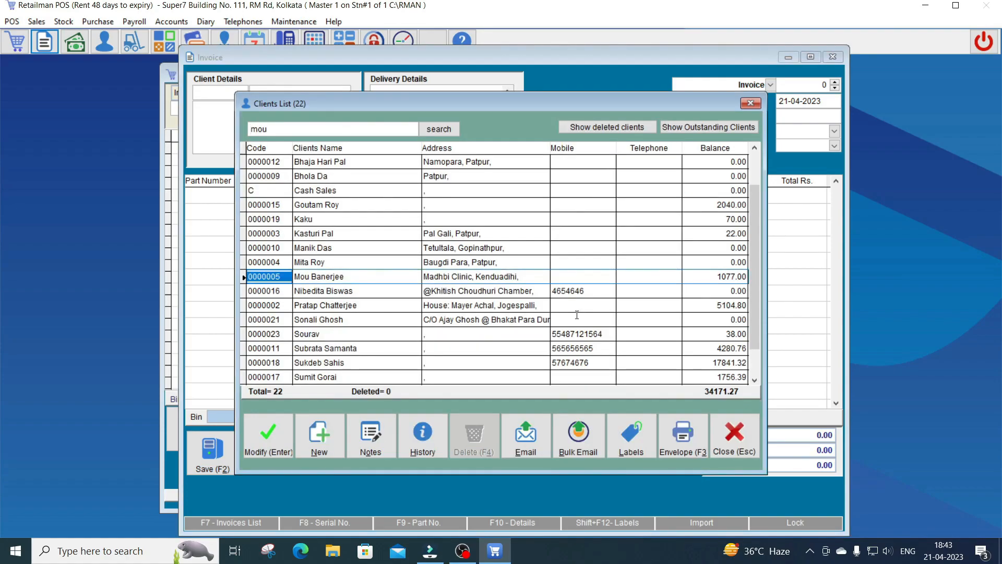
{"action": "key", "text": "Return"}
{"action": "key", "text": "F7"}
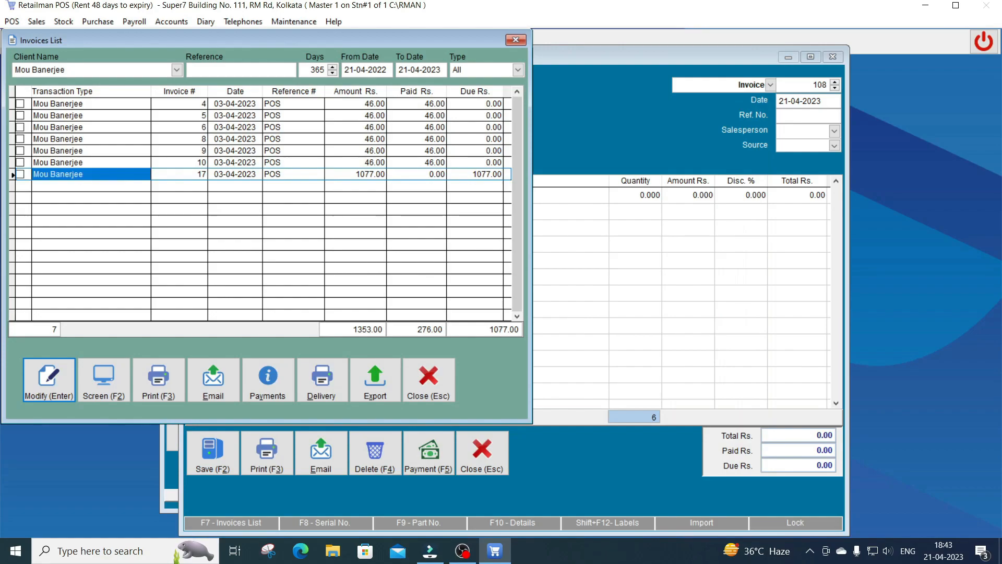
{"action": "key", "text": "Return"}
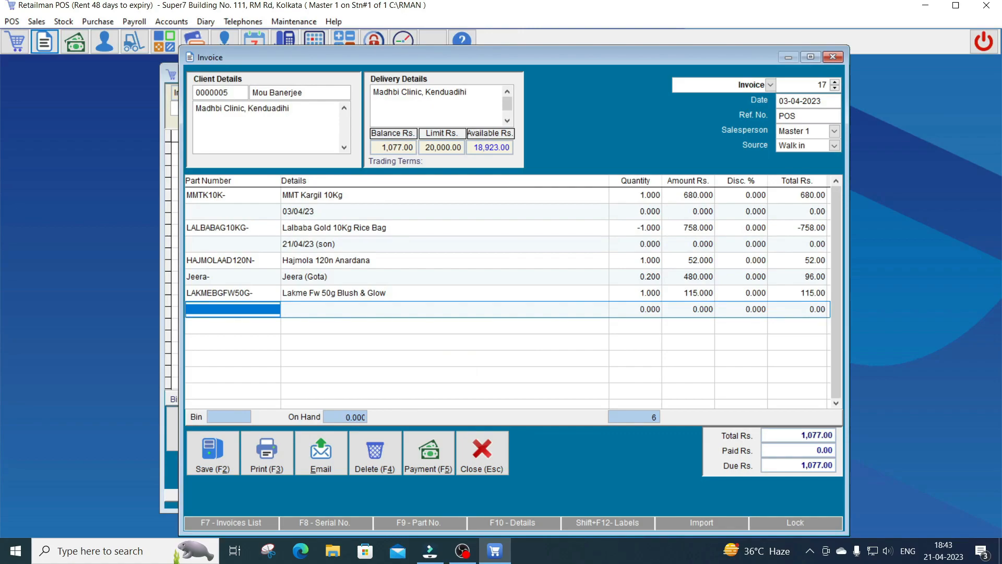
Add the note line '21/04/23 (18:43)' to invoice 17
{"action": "key", "text": "Return"}
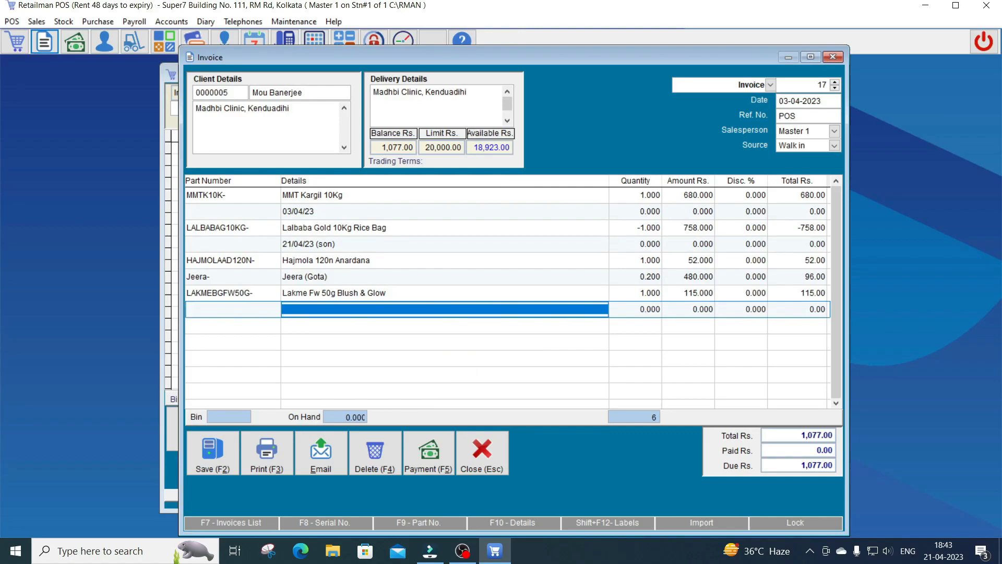
{"action": "type", "text": "21/04/"}
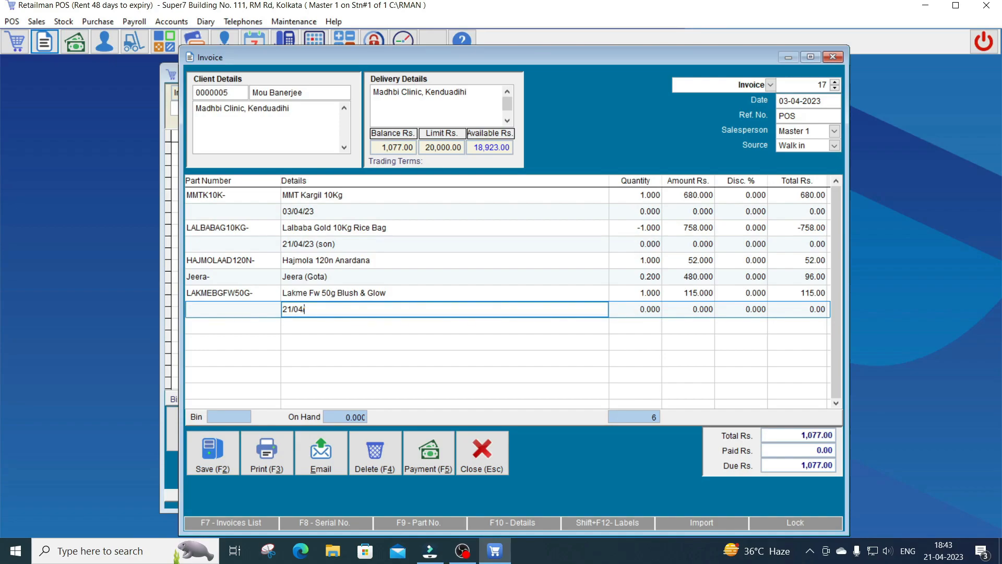
{"action": "type", "text": "/23 ()"}
{"action": "key", "text": "Left"}
{"action": "type", "text": "18:43"}
{"action": "key", "text": "Return"}
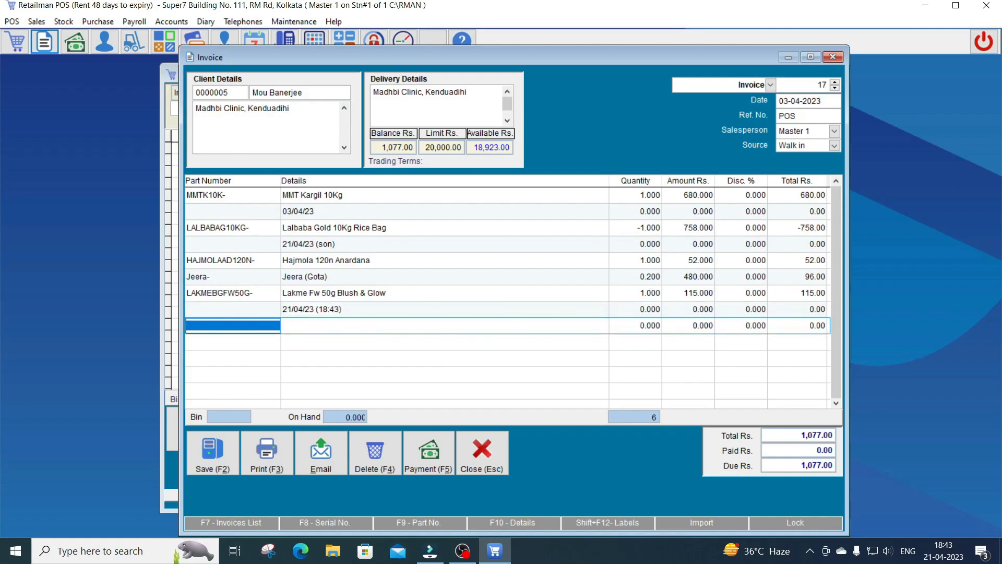
Add 0.2 Kaju and one Lactogen 1-, totalling 1,652.00, and bring up the Payment dialog
{"action": "type", "text": "k"}
{"action": "key", "text": "Return"}
{"action": "key", "text": "Down"}
{"action": "key", "text": "Down"}
{"action": "key", "text": "Down"}
{"action": "key", "text": "Down"}
{"action": "key", "text": "Return"}
{"action": "type", "text": ".2"}
{"action": "key", "text": "Return"}
{"action": "key", "text": "Return"}
{"action": "key", "text": "Return"}
{"action": "key", "text": "Return"}
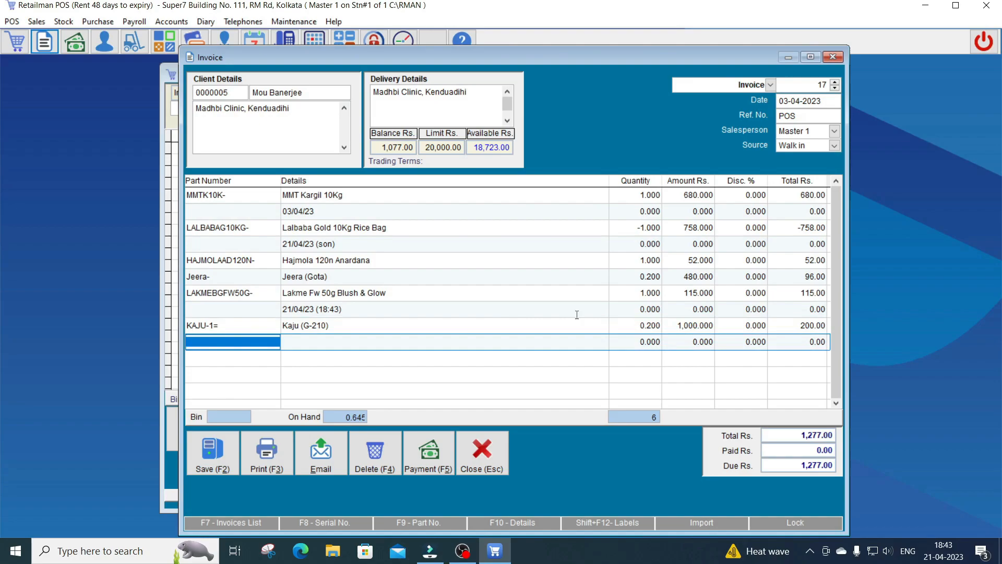
{"action": "type", "text": "l"}
{"action": "key", "text": "Return"}
{"action": "key", "text": "Down"}
{"action": "key", "text": "Down"}
{"action": "key", "text": "Down"}
{"action": "key", "text": "Down"}
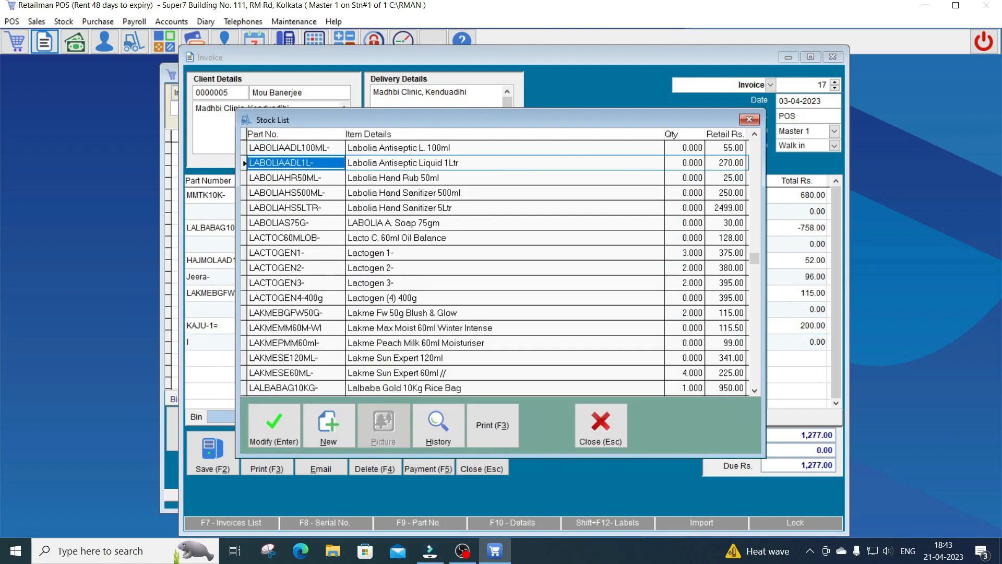
{"action": "key", "text": "Down"}
{"action": "key", "text": "Down"}
{"action": "key", "text": "Down"}
{"action": "key", "text": "Return"}
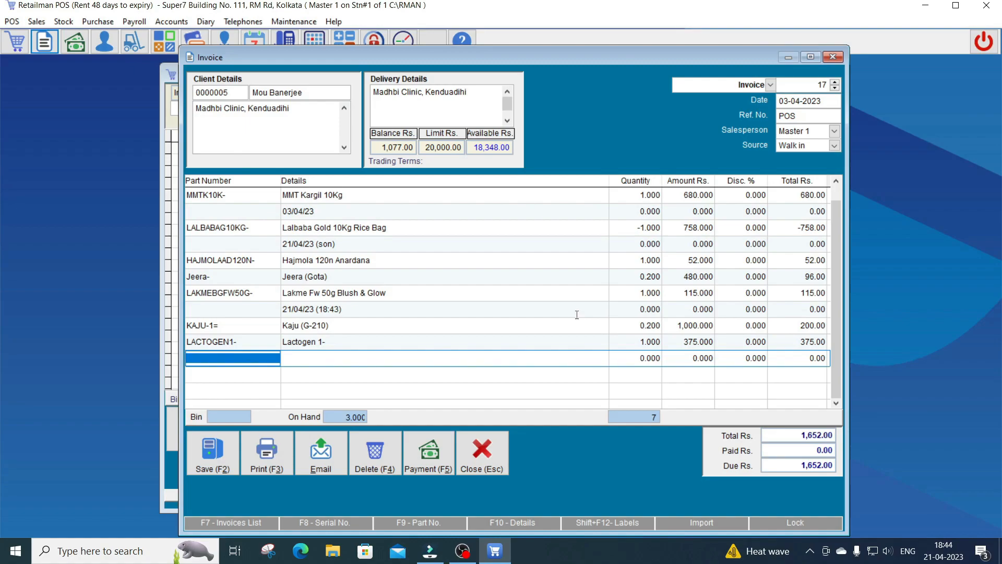
{"action": "key", "text": "F5"}
{"action": "key", "text": "Tab"}
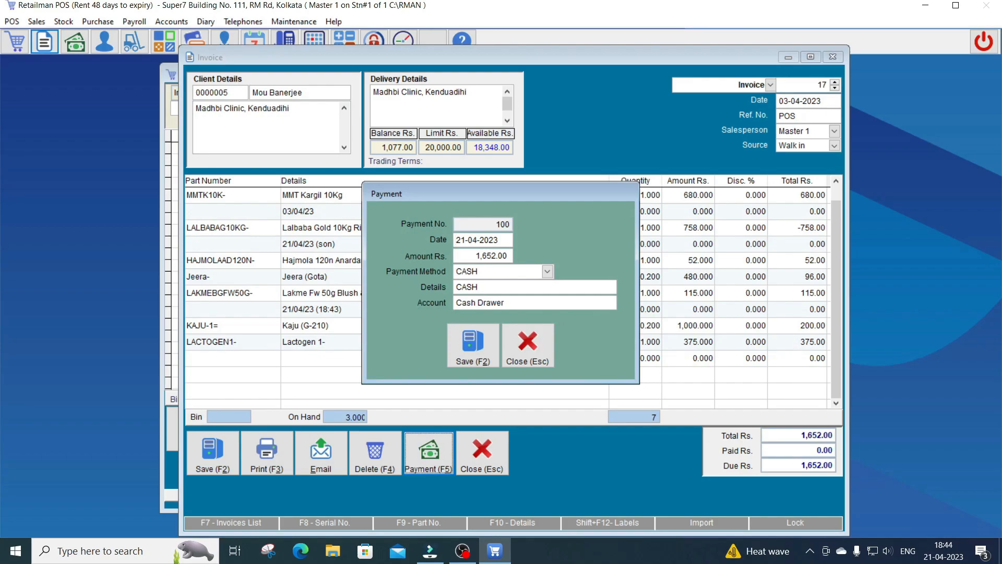
Save the 1,652.00 cash payment and the fully paid invoice 17, dismissing the cash-drawer error
{"action": "key", "text": "Tab"}
{"action": "key", "text": "Tab"}
{"action": "key", "text": "Tab"}
{"action": "key", "text": "Tab"}
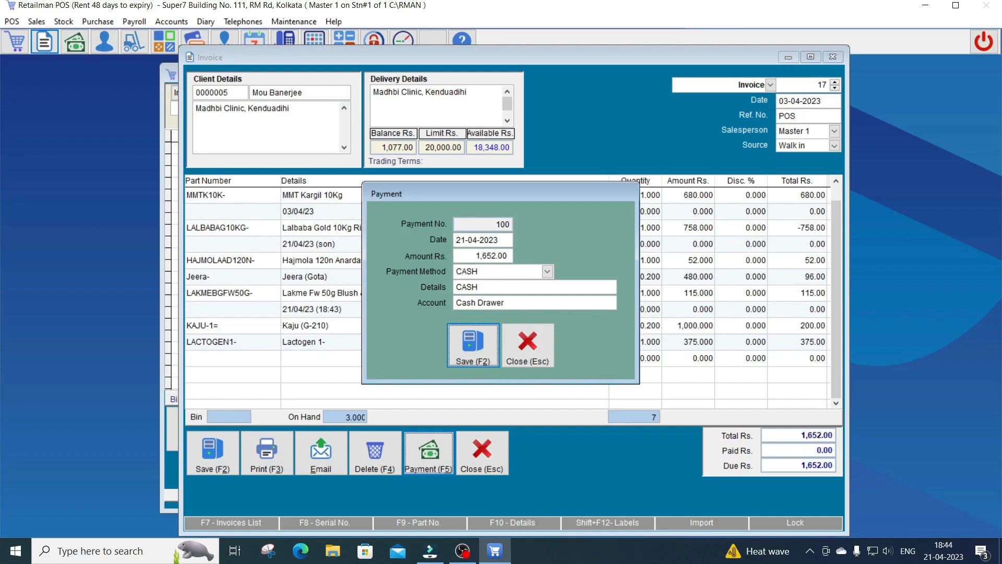
{"action": "key", "text": "Return"}
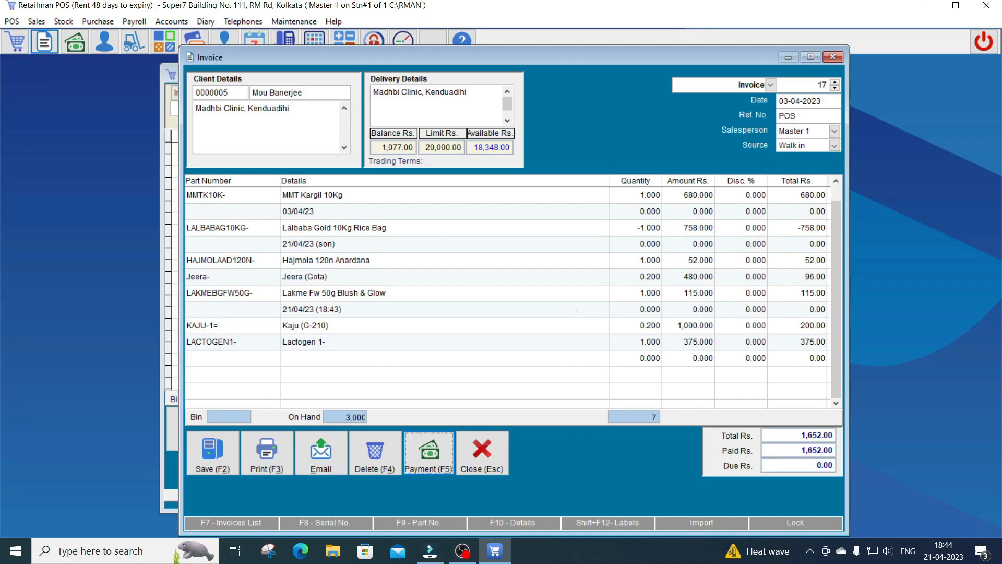
{"action": "key", "text": "F2"}
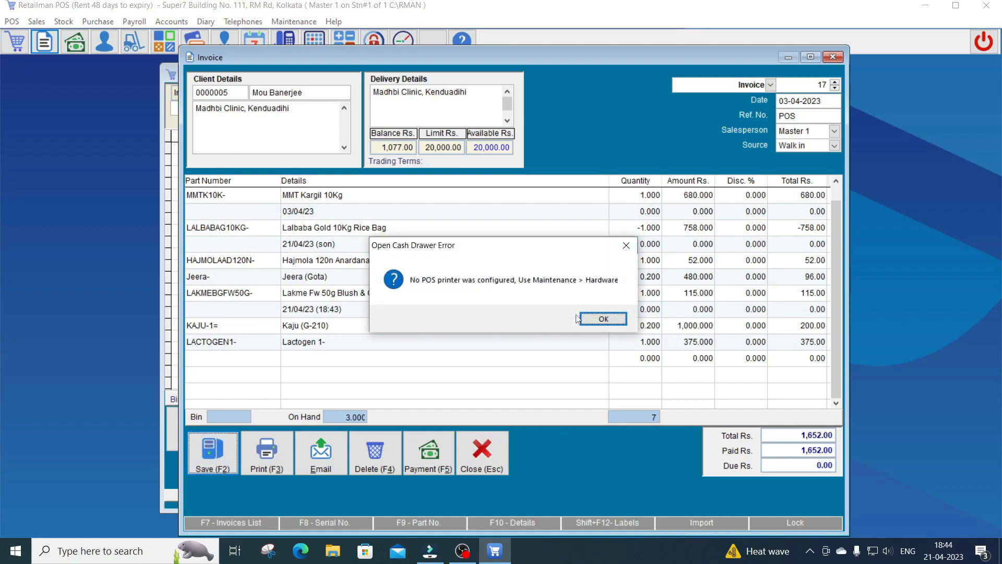
{"action": "key", "text": "Return"}
Look up the customer by name, check their balance, and select them
{"action": "type", "text": "mou"}
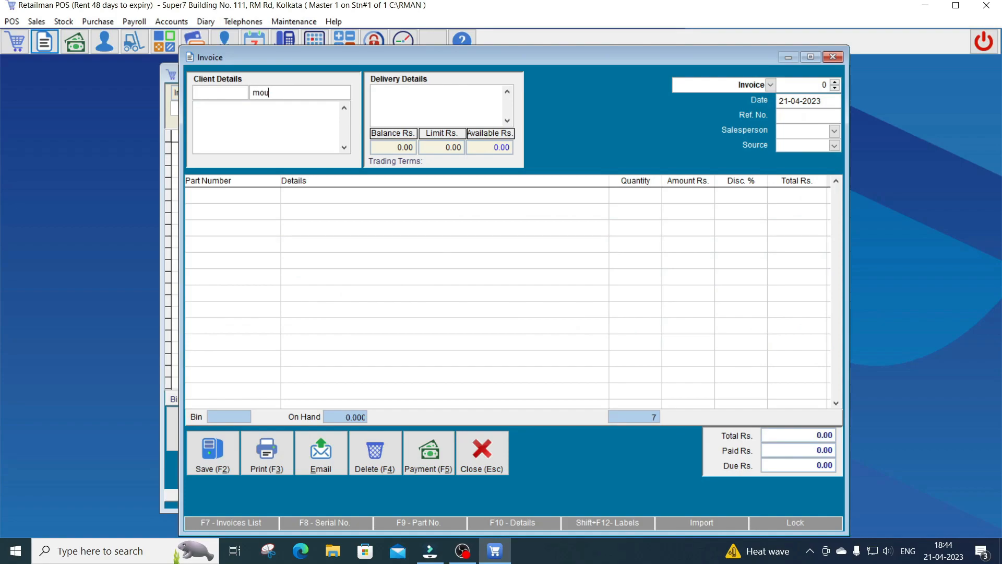
{"action": "key", "text": "Return"}
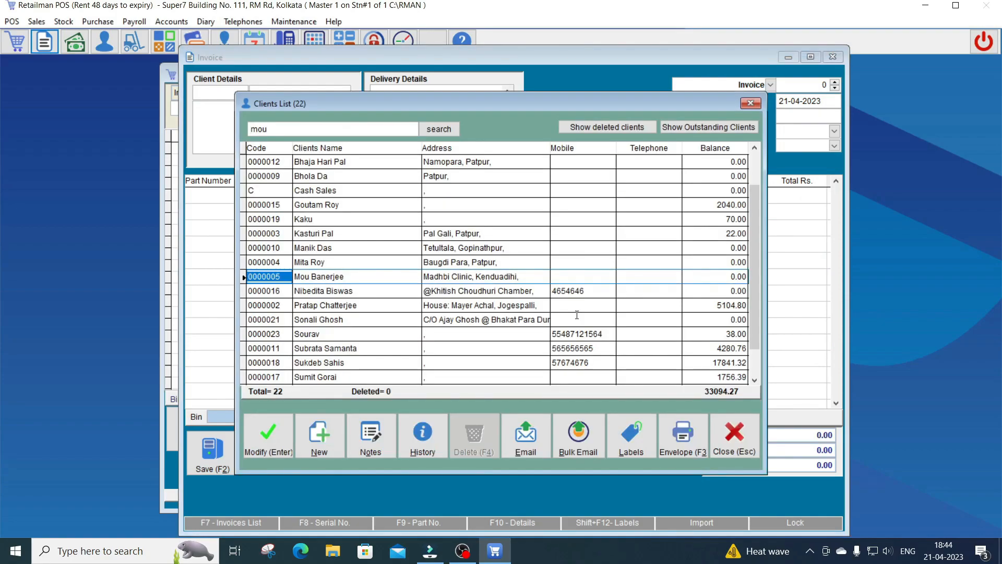
{"action": "key", "text": "Right"}
{"action": "key", "text": "Right"}
{"action": "key", "text": "Right"}
{"action": "key", "text": "Right"}
{"action": "key", "text": "Right"}
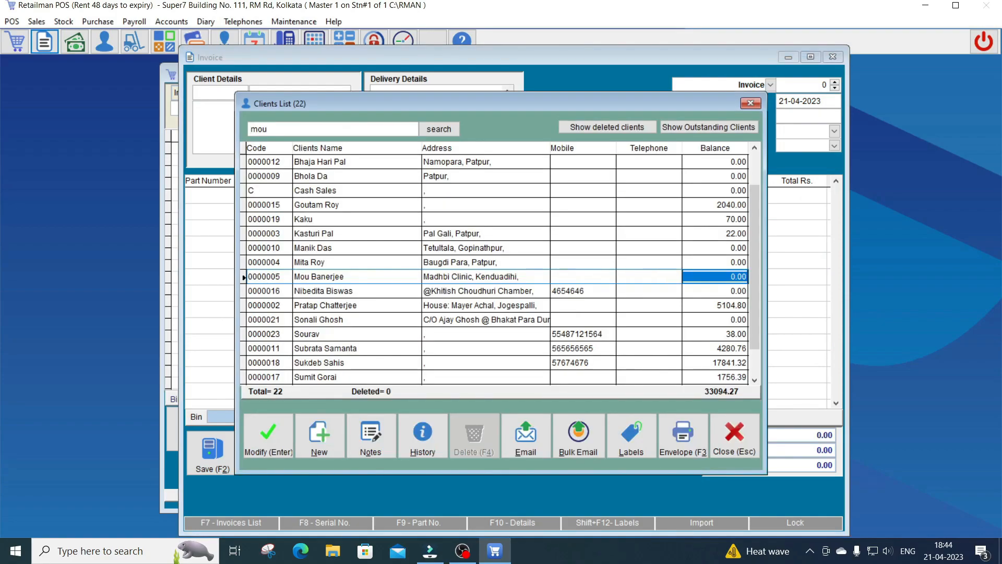
{"action": "key", "text": "Left"}
{"action": "key", "text": "Left"}
{"action": "key", "text": "Left"}
{"action": "key", "text": "Left"}
{"action": "key", "text": "Return"}
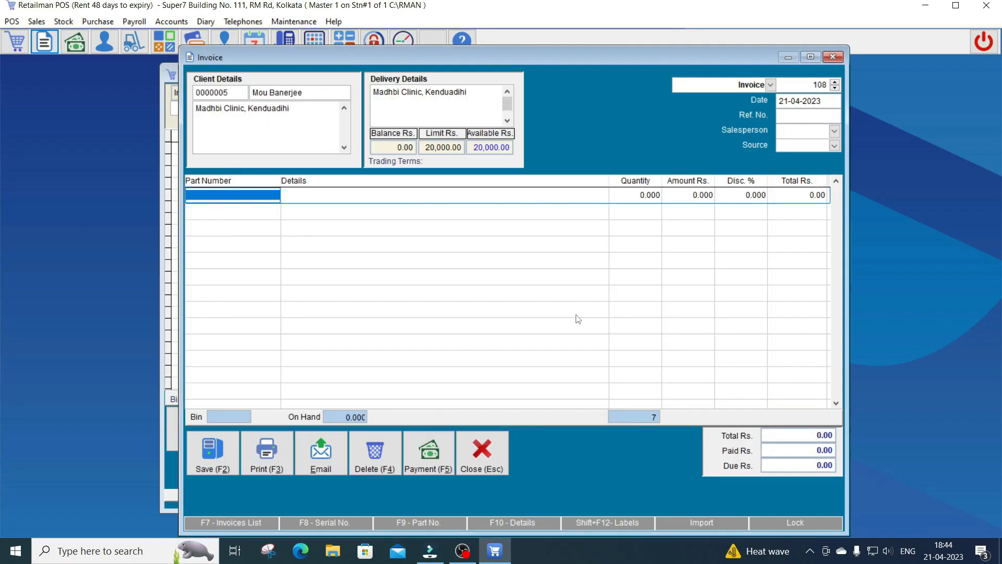
List the customer's invoices and open invoice 17 to confirm 1,652.00 paid with nothing due
{"action": "key", "text": "F7"}
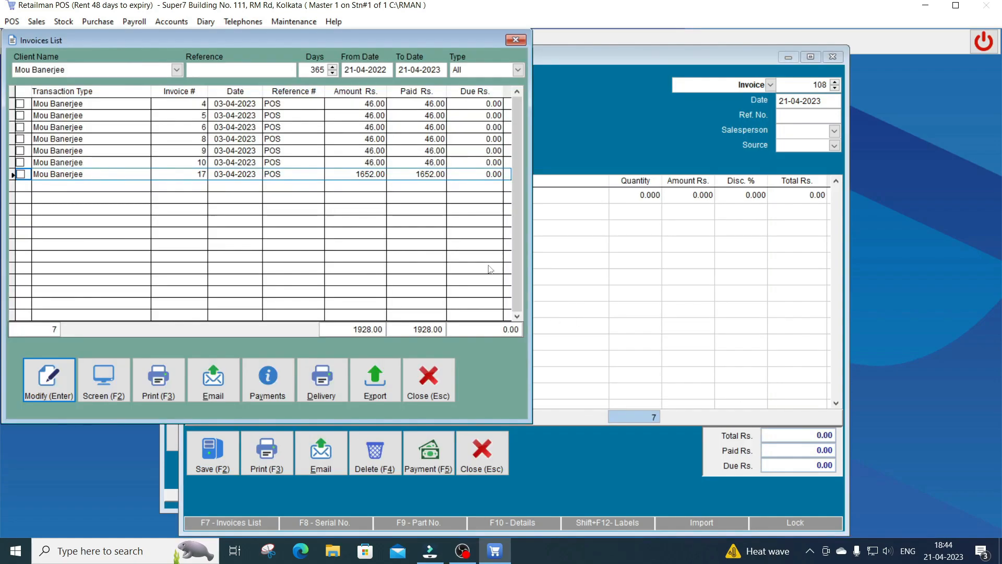
{"action": "left_click_drag", "start_coordinate": [224, 38], "coordinate": [444, 102]}
{"action": "key", "text": "Right"}
{"action": "key", "text": "Right"}
{"action": "key", "text": "Right"}
{"action": "key", "text": "Right"}
{"action": "key", "text": "Right"}
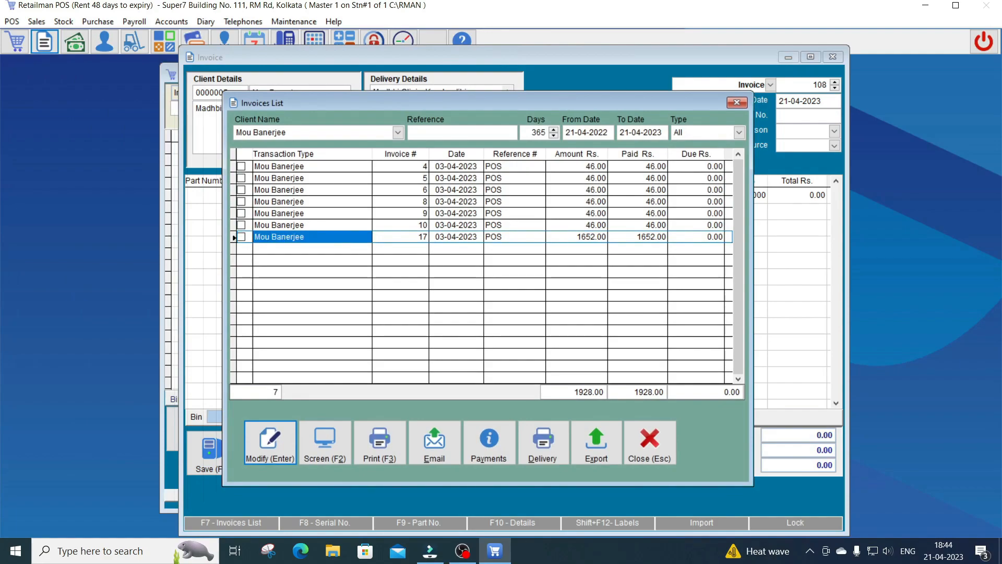
{"action": "key", "text": "Right"}
{"action": "key", "text": "Right"}
{"action": "key", "text": "Up"}
{"action": "key", "text": "Up"}
{"action": "key", "text": "Up"}
{"action": "key", "text": "Up"}
{"action": "key", "text": "Up"}
{"action": "key", "text": "Down"}
{"action": "key", "text": "Down"}
{"action": "key", "text": "Down"}
{"action": "key", "text": "Down"}
{"action": "key", "text": "Down"}
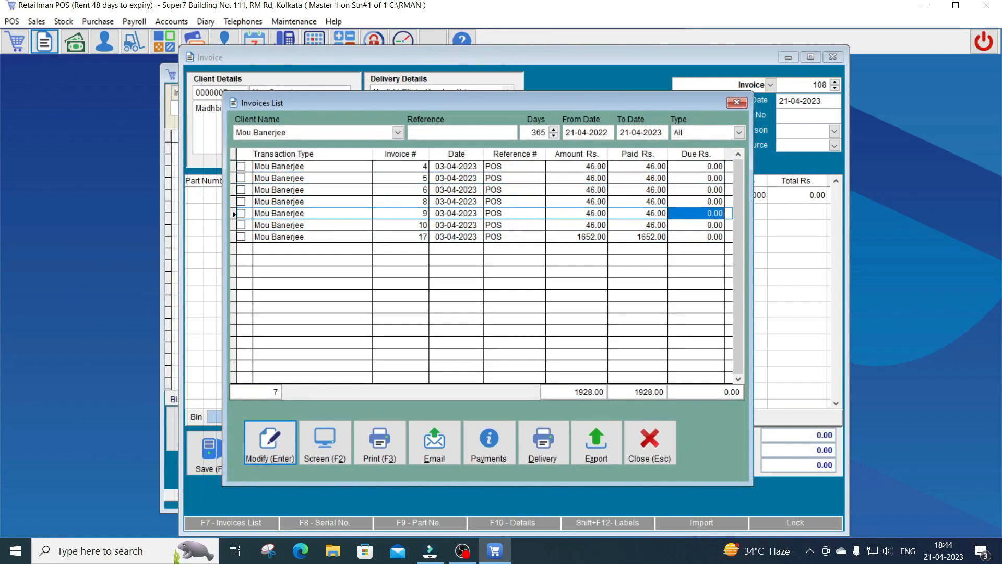
{"action": "key", "text": "Left"}
{"action": "key", "text": "Left"}
{"action": "key", "text": "Left"}
{"action": "key", "text": "Left"}
{"action": "key", "text": "Left"}
{"action": "key", "text": "Left"}
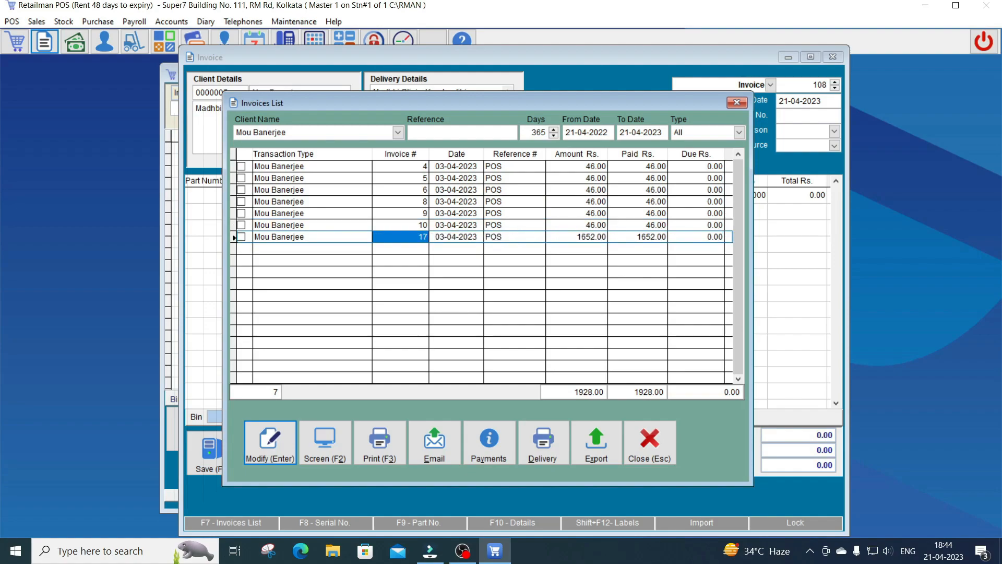
{"action": "key", "text": "Return"}
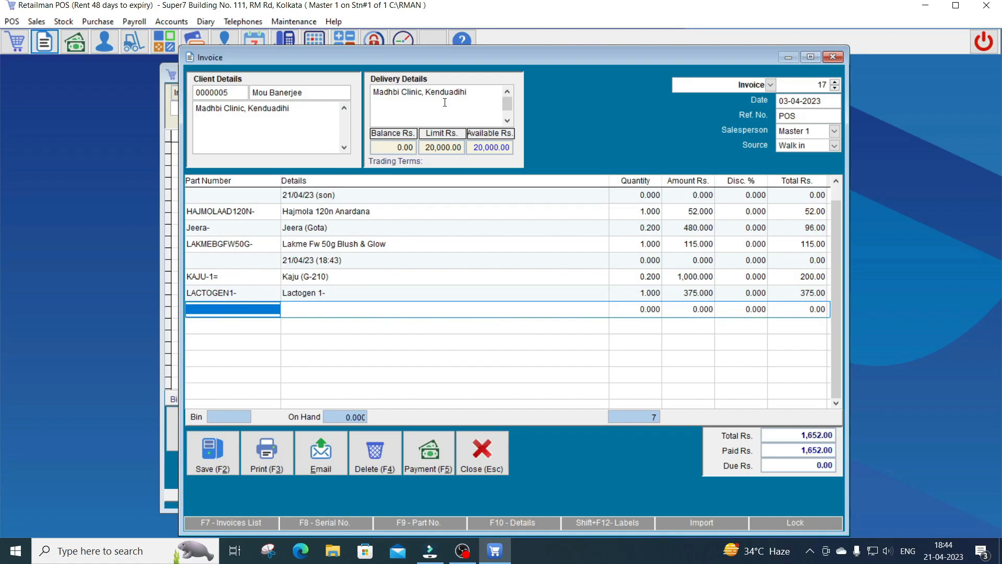
Close invoice 17 without changes and close the POS sale form
{"action": "key", "text": "Escape"}
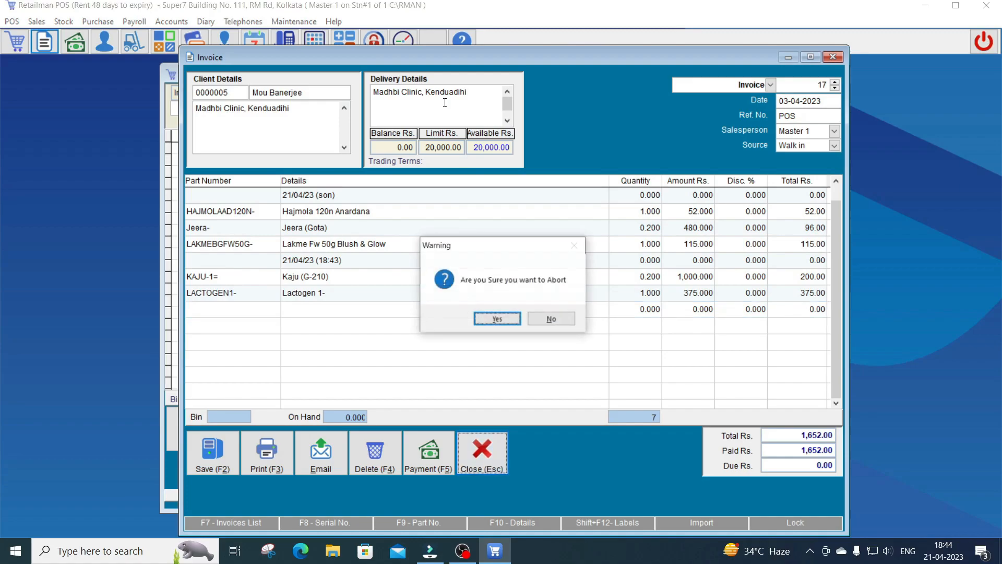
{"action": "key", "text": "Return"}
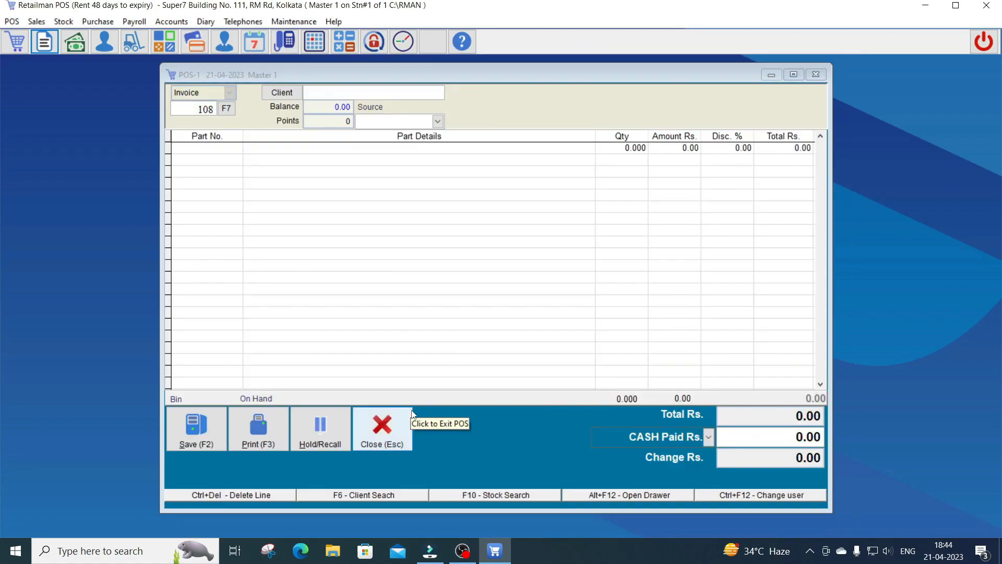
{"action": "left_click", "coordinate": [410, 415]}
{"action": "left_click", "coordinate": [41, 24]}
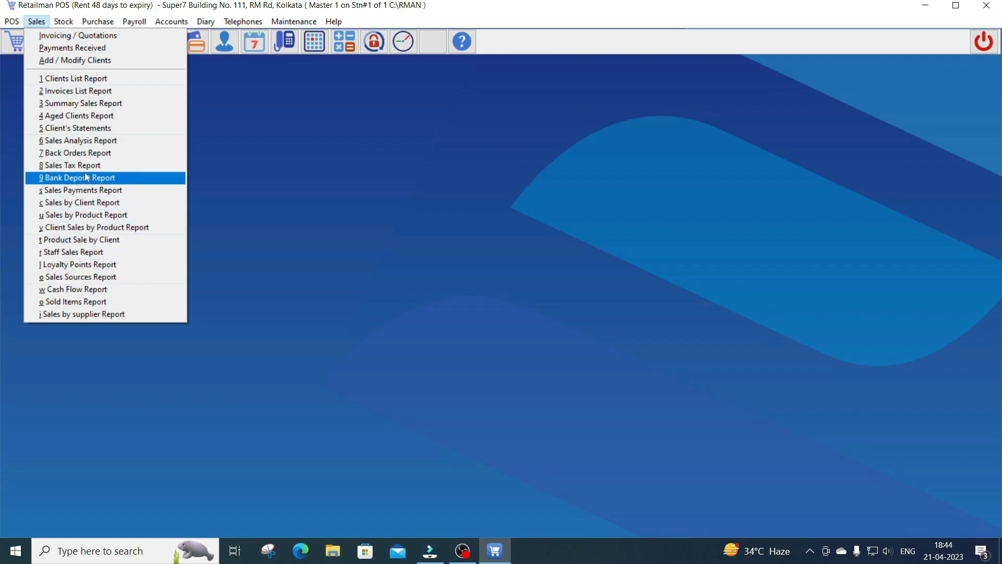
{"action": "left_click", "coordinate": [80, 189]}
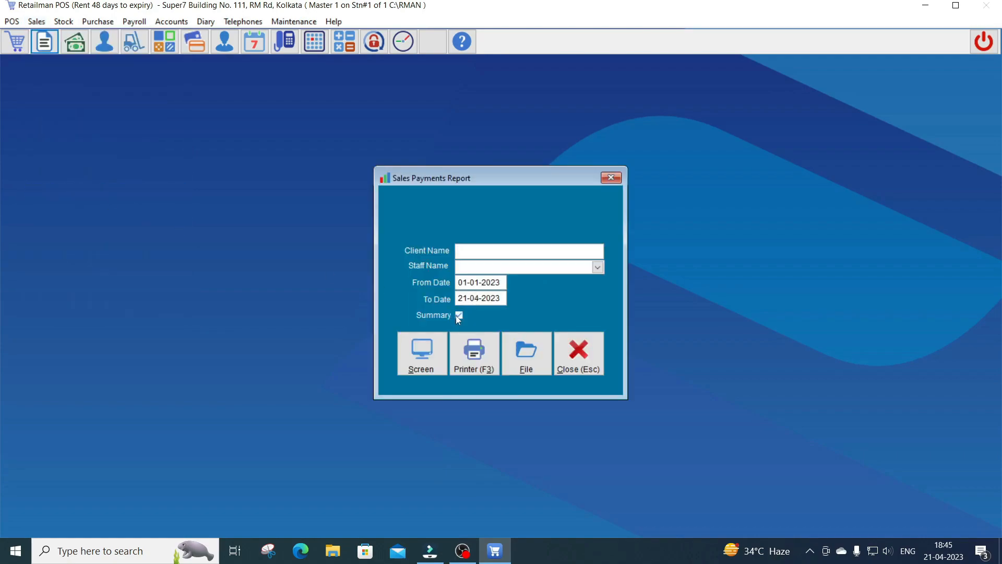
{"action": "type", "text": "Mou"}
{"action": "key", "text": "Return"}
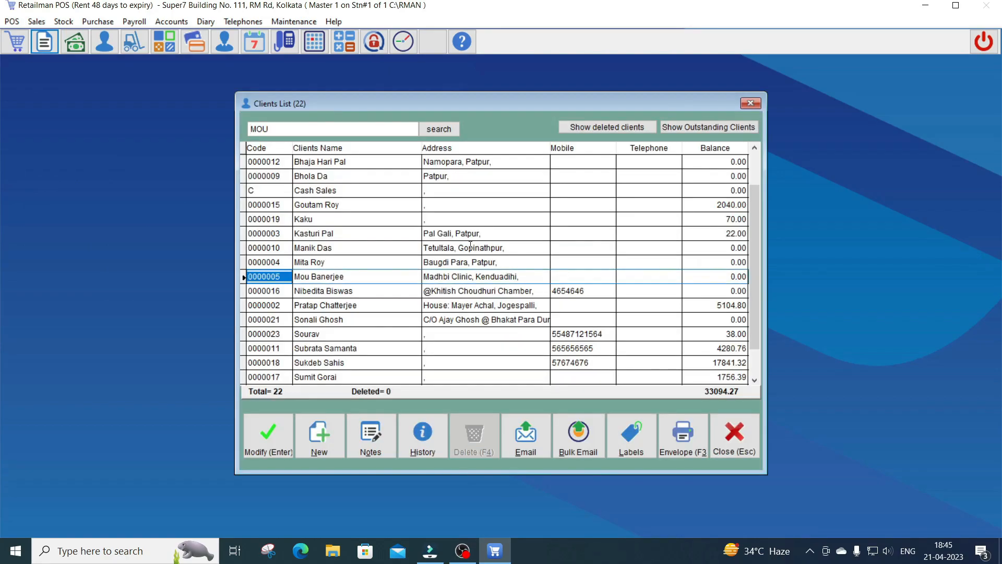
{"action": "key", "text": "Return"}
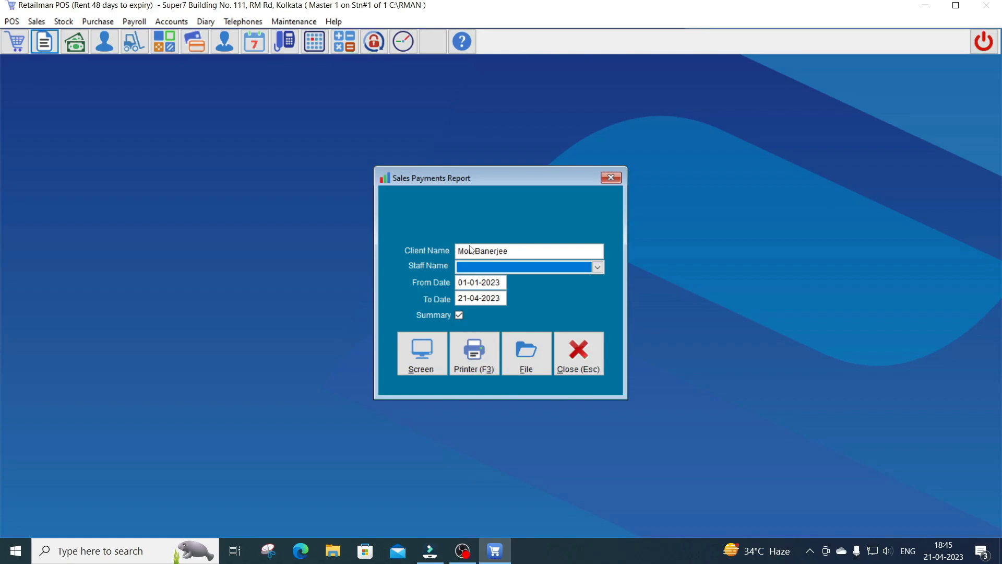
{"action": "left_click", "coordinate": [474, 267]}
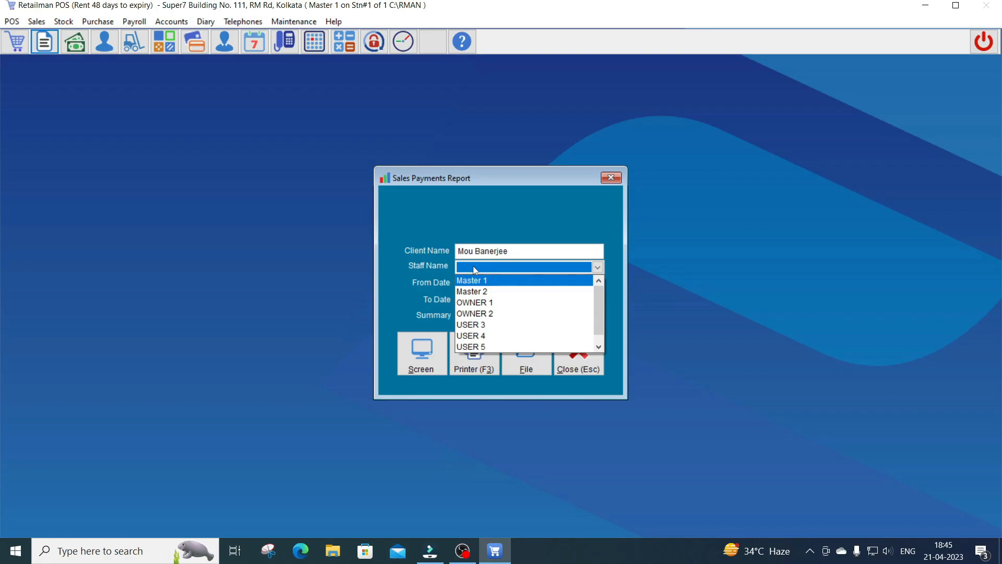
{"action": "left_click", "coordinate": [474, 267]}
{"action": "left_click", "coordinate": [427, 356]}
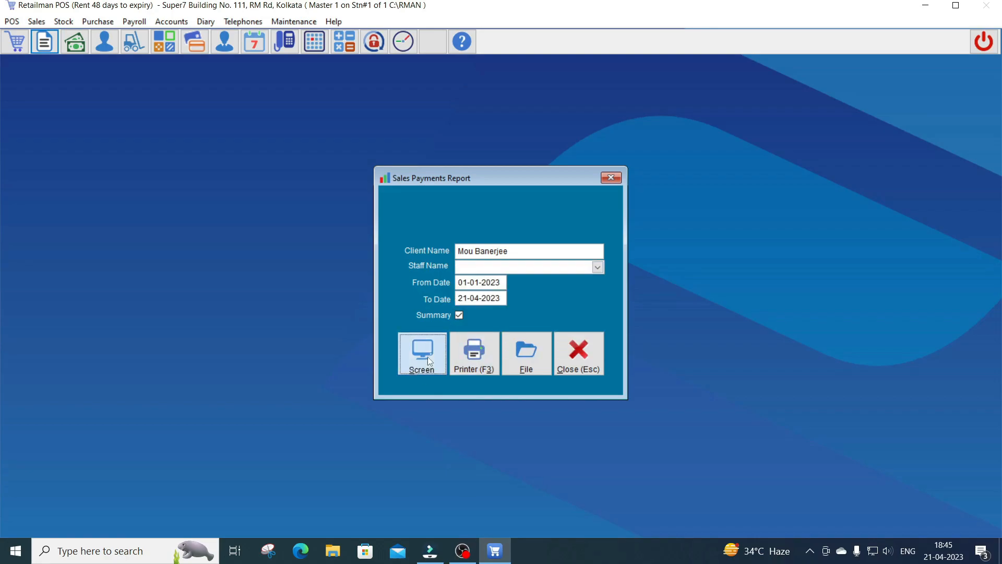
{"action": "left_click", "coordinate": [372, 41]}
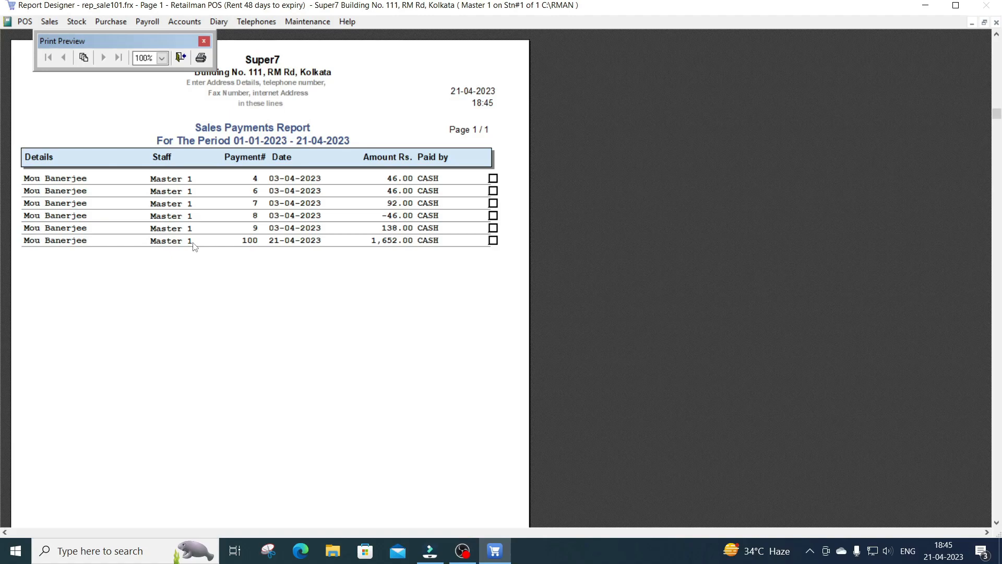
{"action": "key", "text": "Escape"}
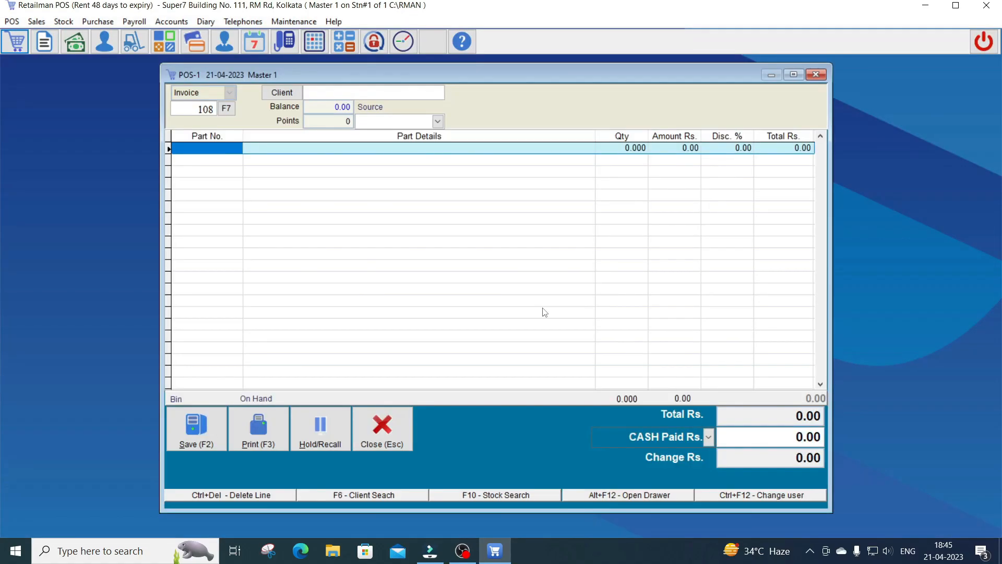